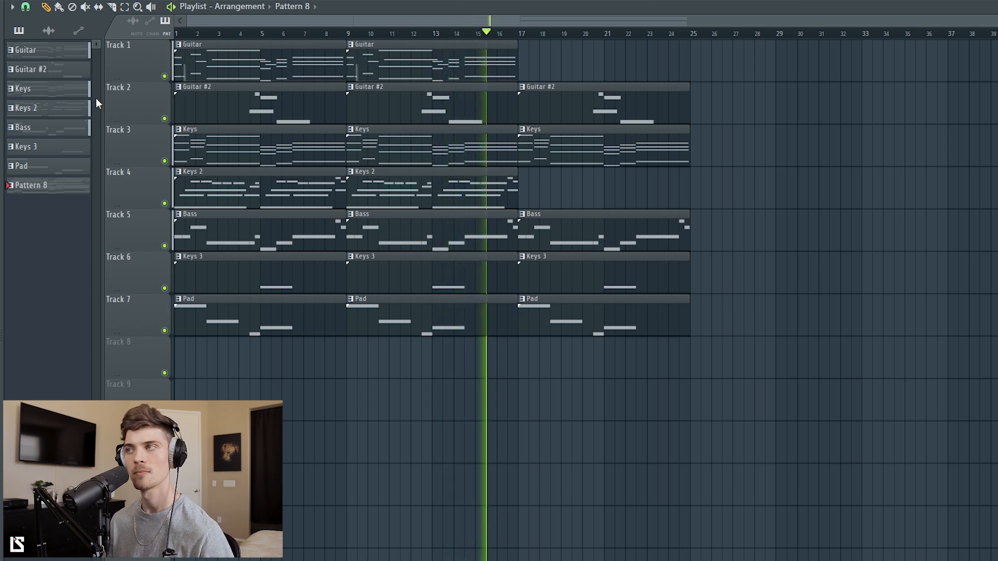
Step: Stop playback, check the channel rack, solo Track 3 and open its Keys clip in the piano roll
key(space)
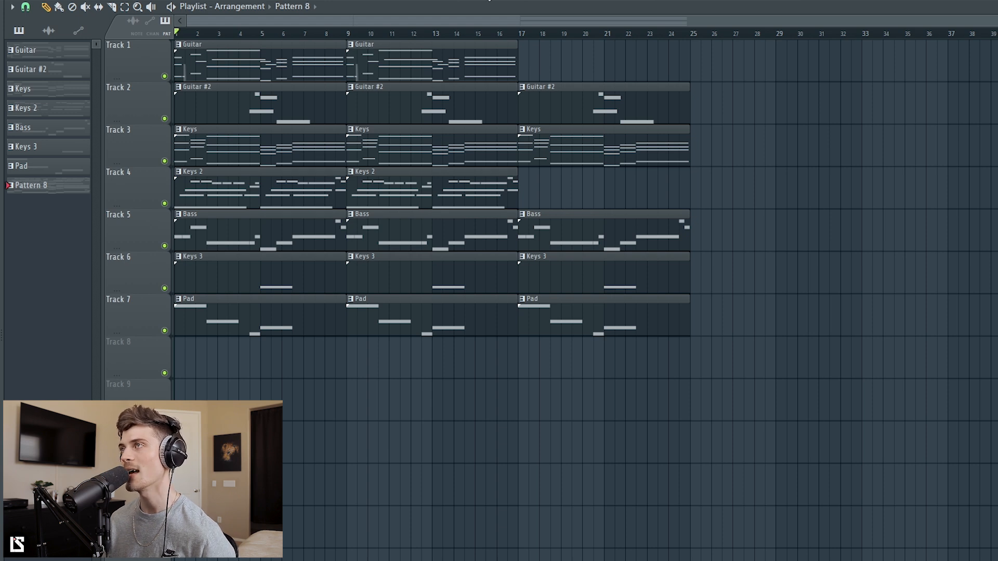
key(F6)
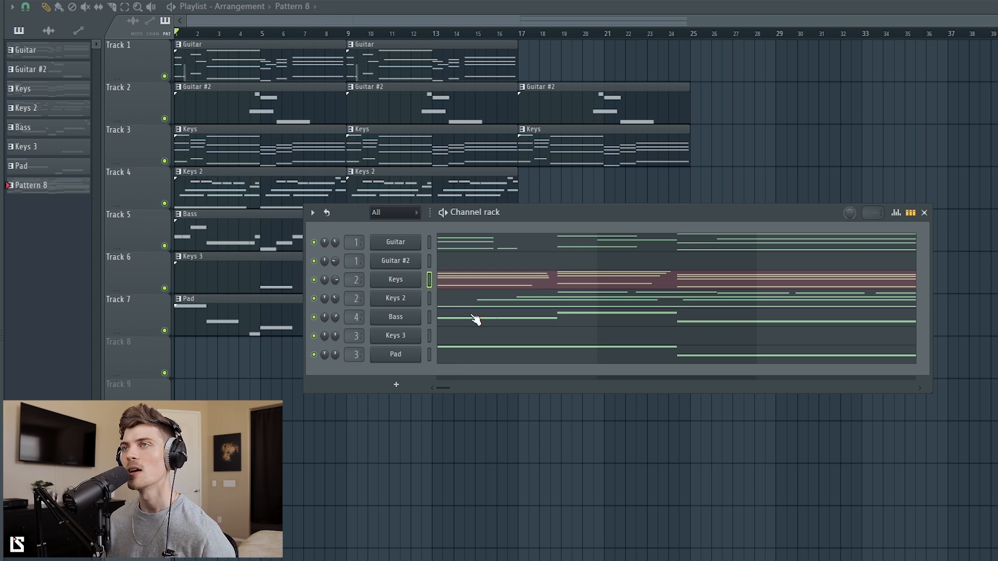
click(56, 193)
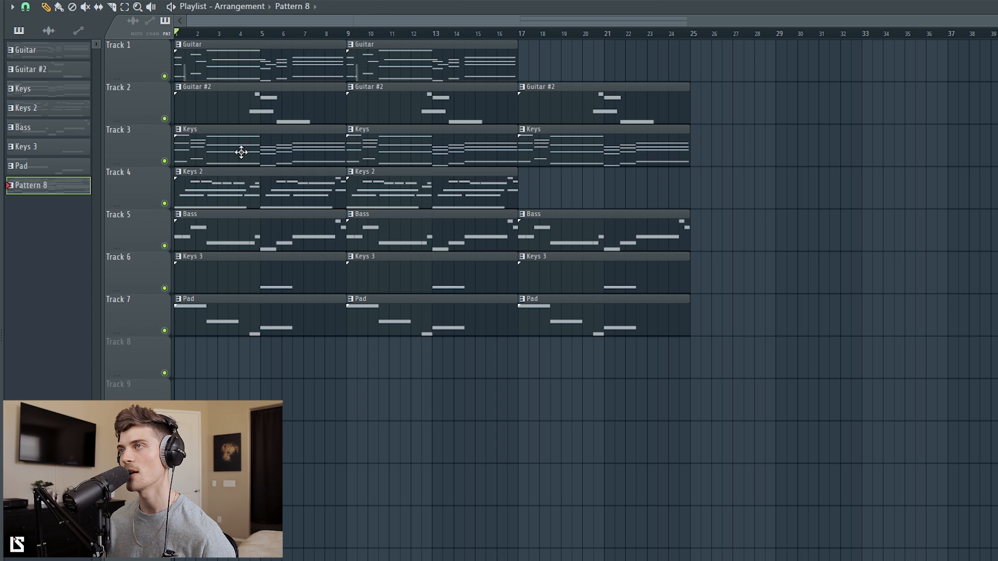
right_click(165, 161)
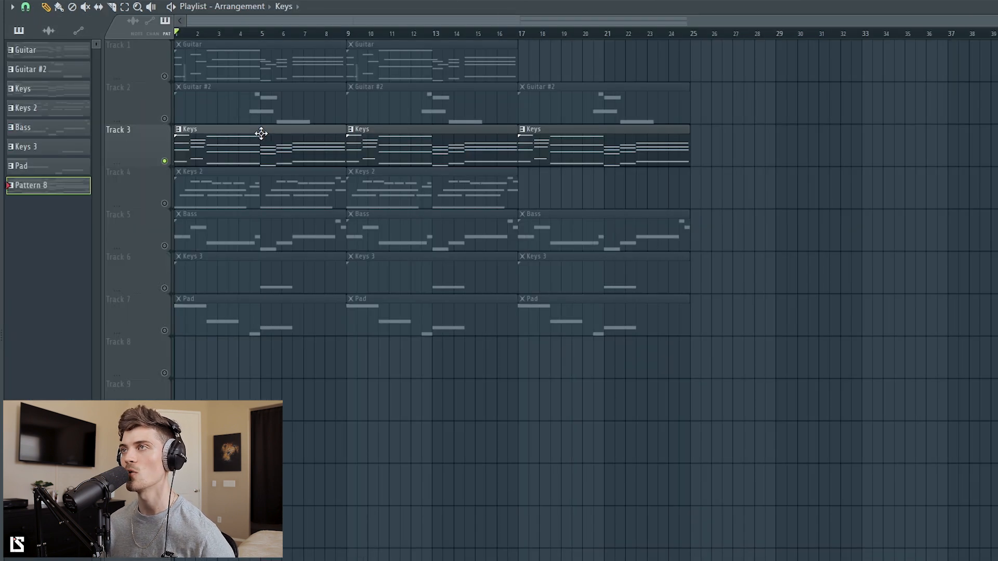
double_click(263, 134)
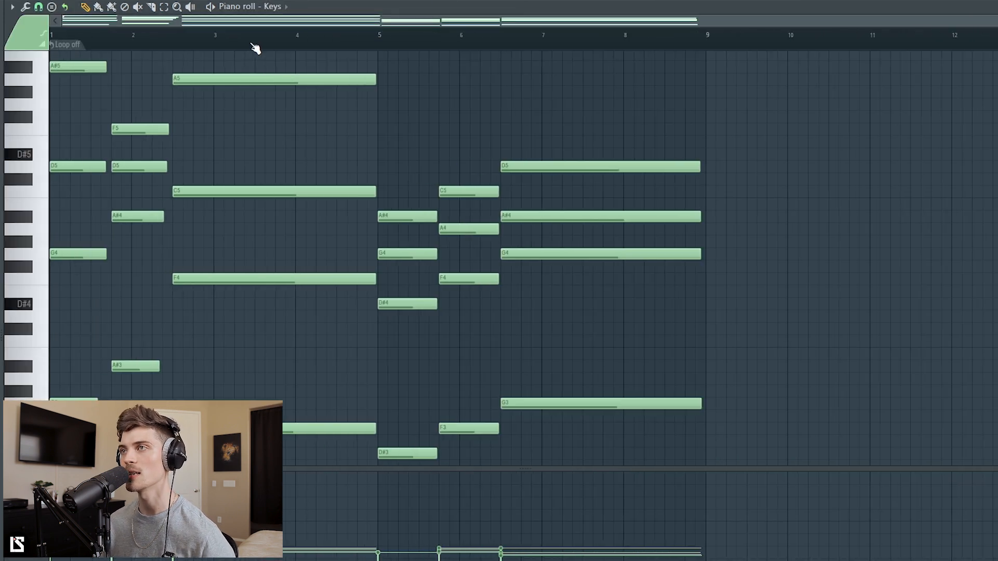
Step: Try the A#5 and A5 notes of the first and third chords one octave lower
scroll(177, 255, up, 3)
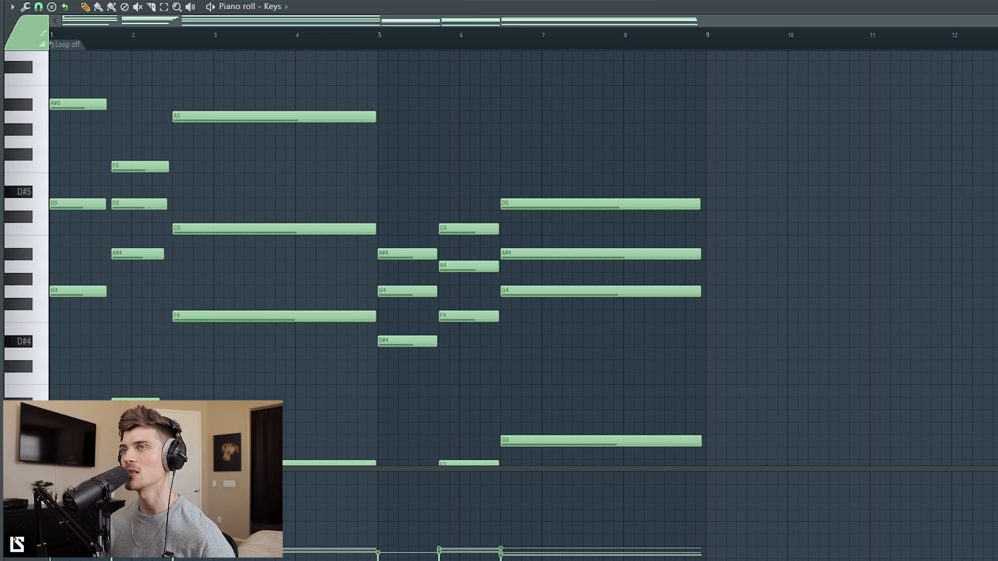
drag(86, 91, 284, 137)
key(ctrl+Down)
key(ctrl+Up)
Step: Open the Keys notes of Pattern 8 in the piano roll and play the chord progression through
key(F6)
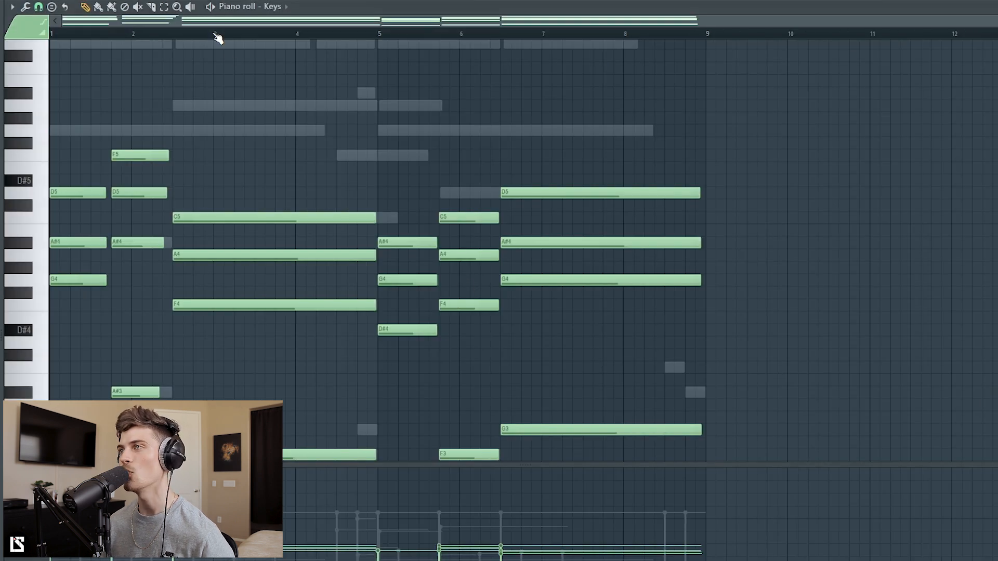
scroll(323, 82, down, 3)
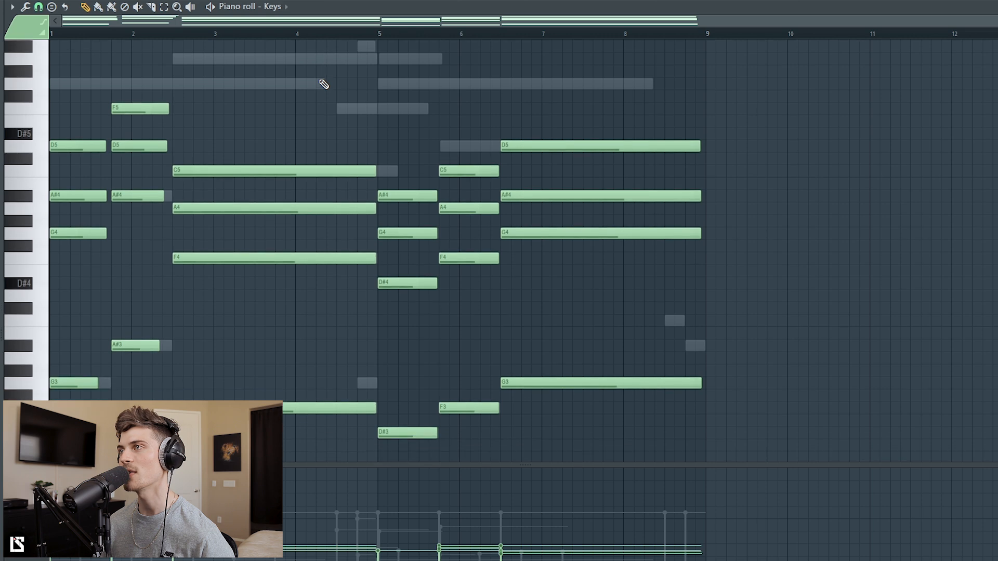
scroll(524, 245, down, 1)
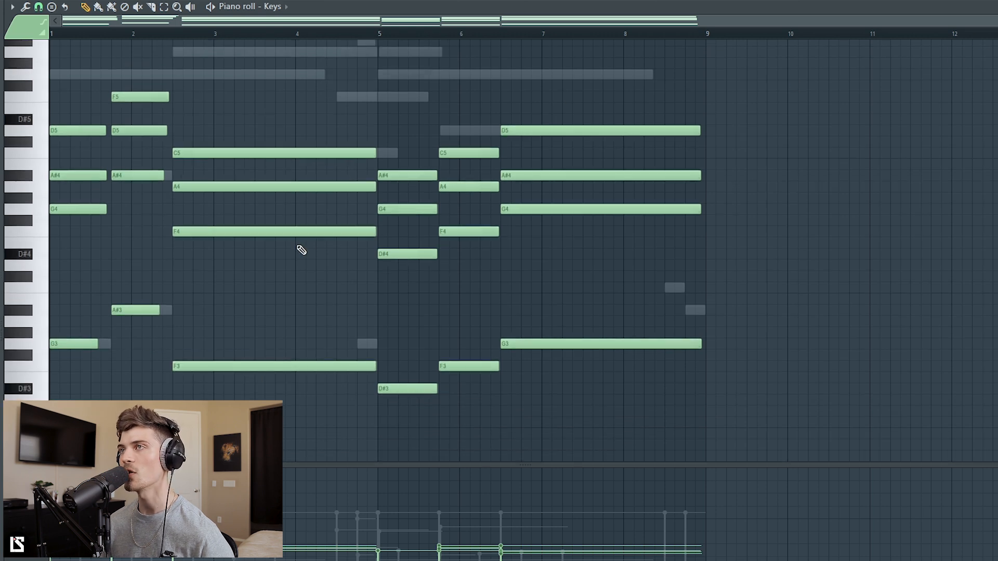
key(space)
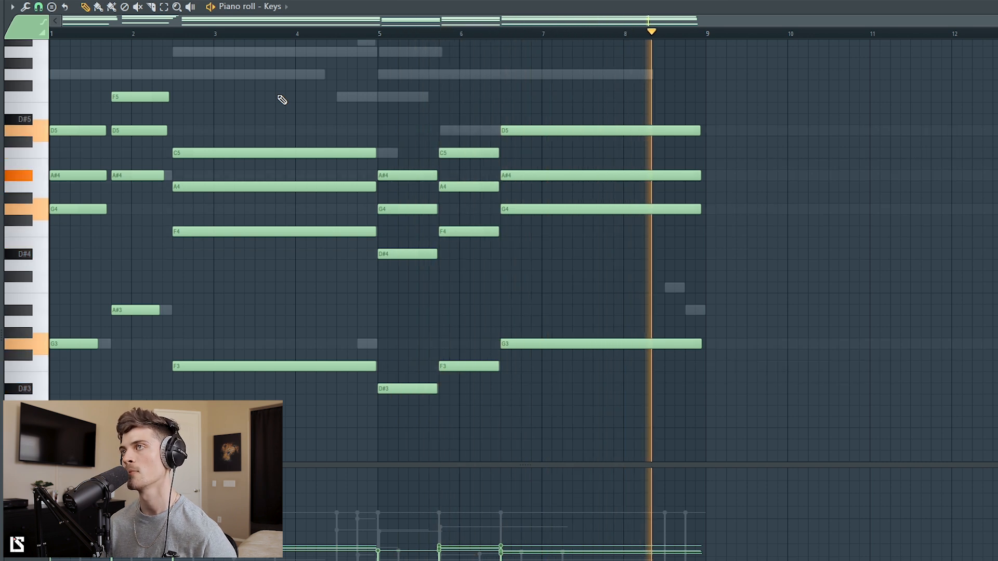
key(space)
Step: Examine the chord voicings of Pattern 8 from bar 1 to bar 8, including the short chords in bars 5 and 6
scroll(178, 40, up, 3)
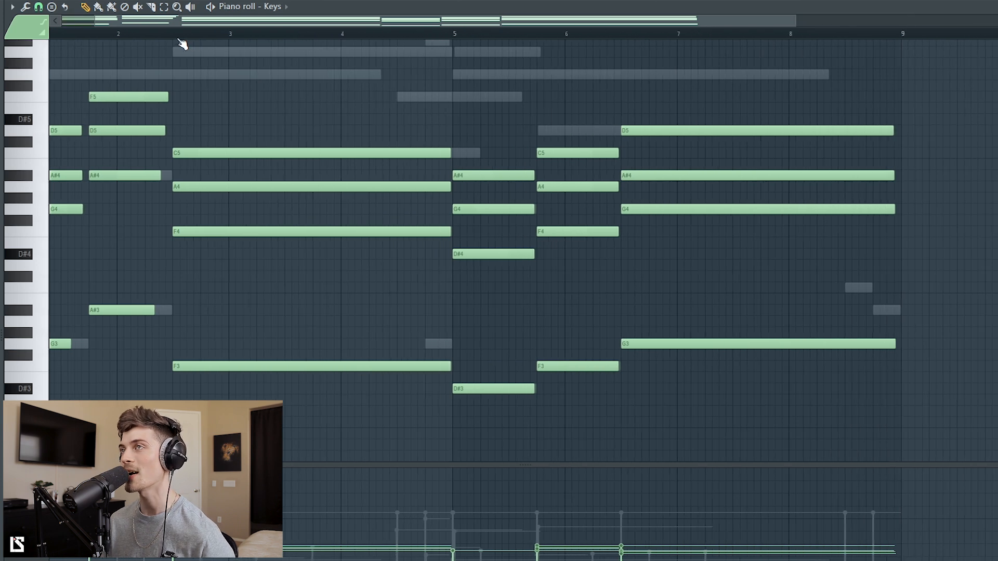
drag(220, 20, 133, 30)
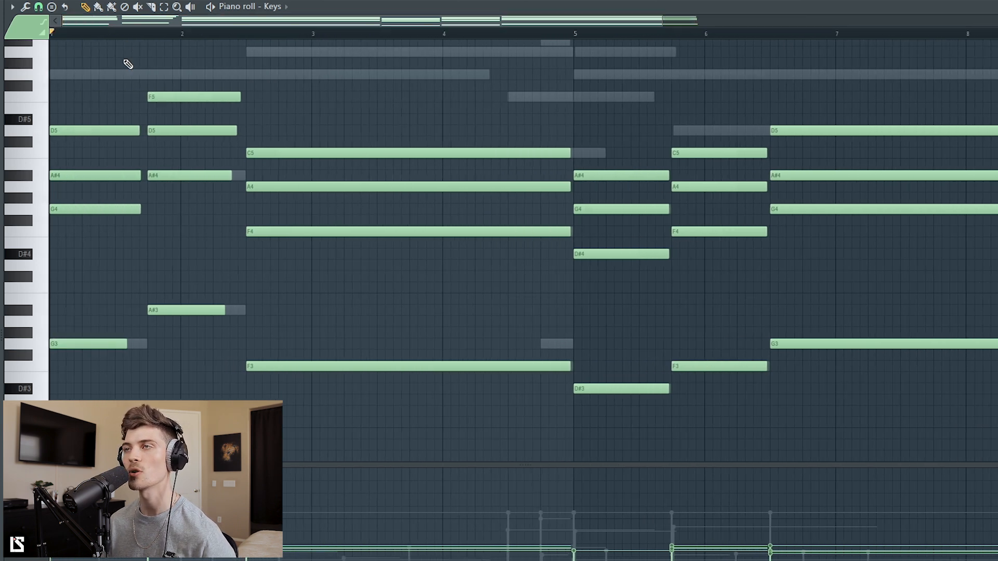
scroll(140, 27, up, 3)
drag(149, 82, 181, 248)
ctrl+click(201, 250)
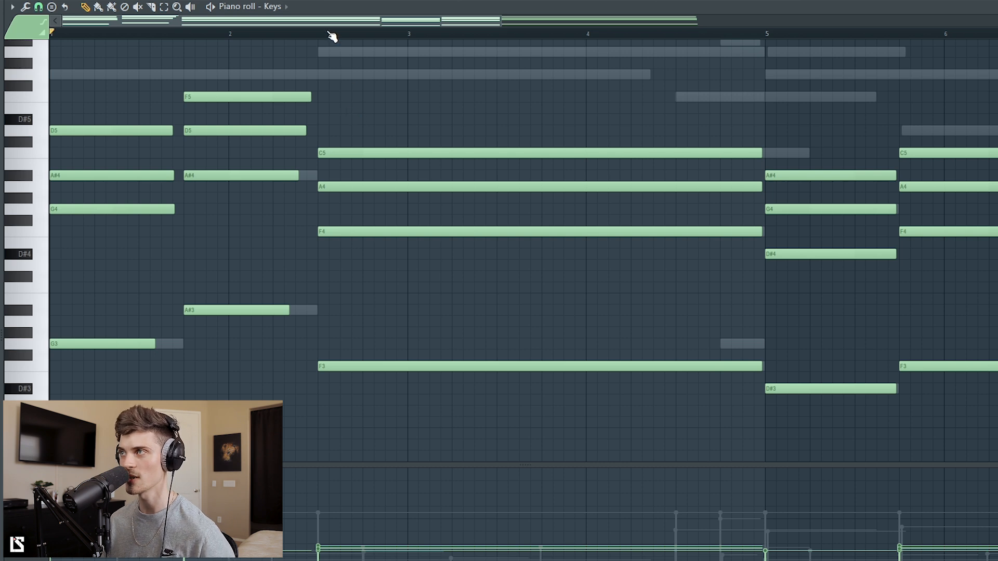
scroll(331, 36, down, 3)
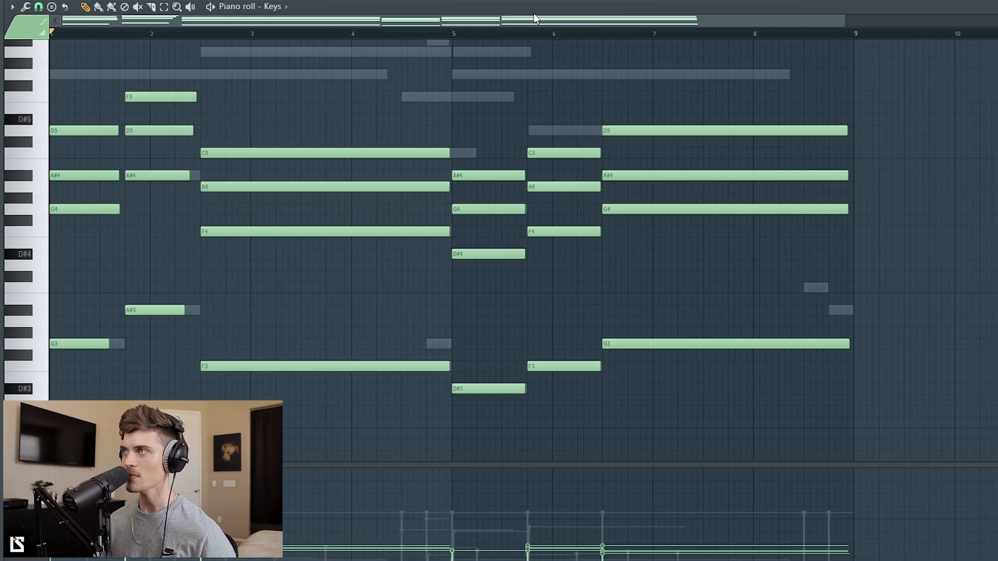
scroll(546, 40, up, 4)
scroll(546, 39, up, 6)
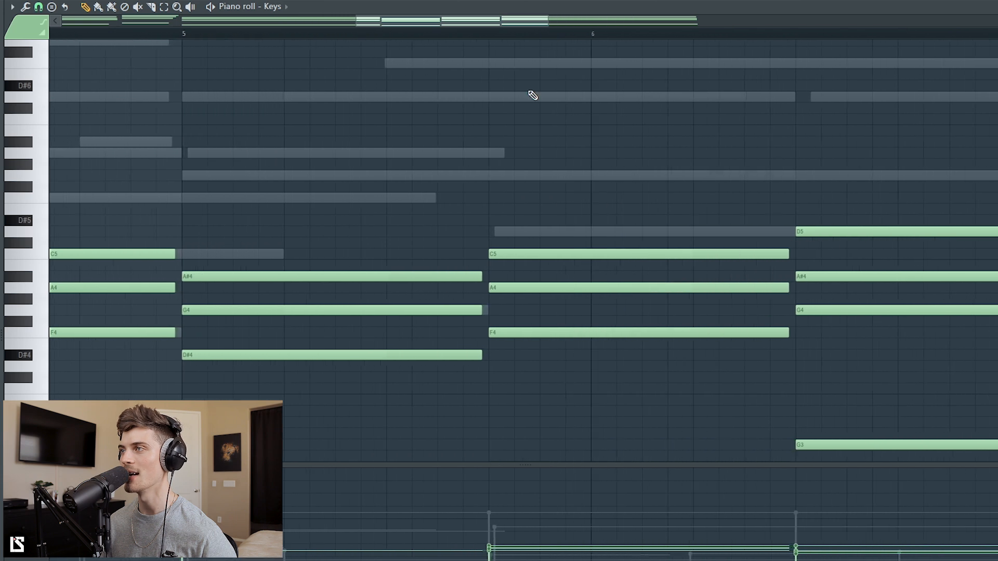
scroll(443, 40, down, 5)
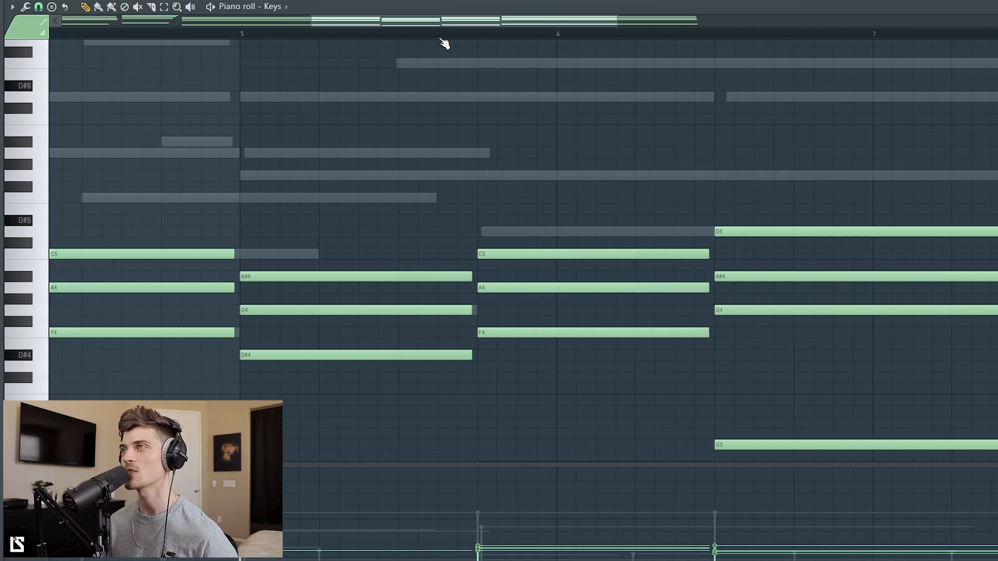
scroll(54, 204, down, 3)
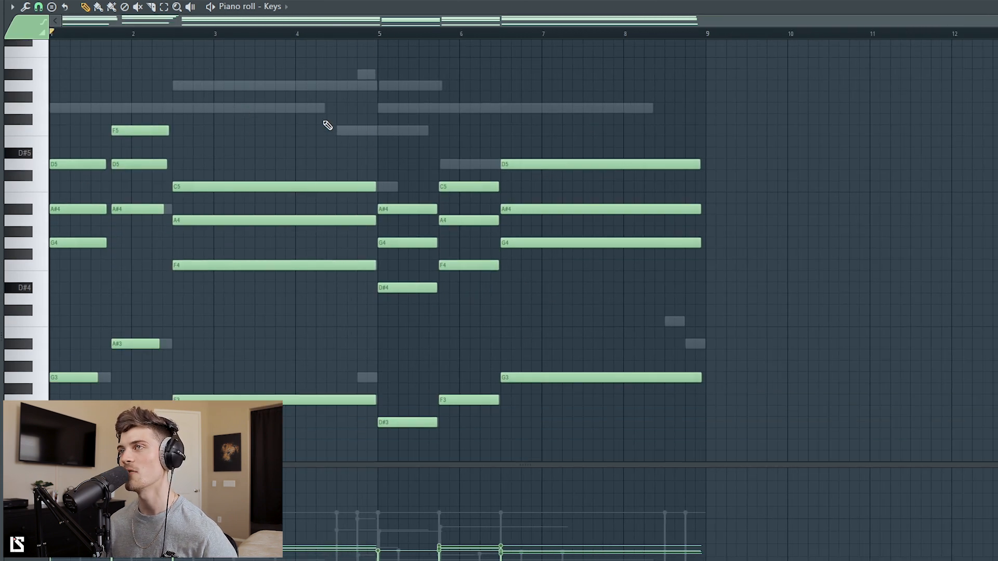
scroll(323, 135, down, 2)
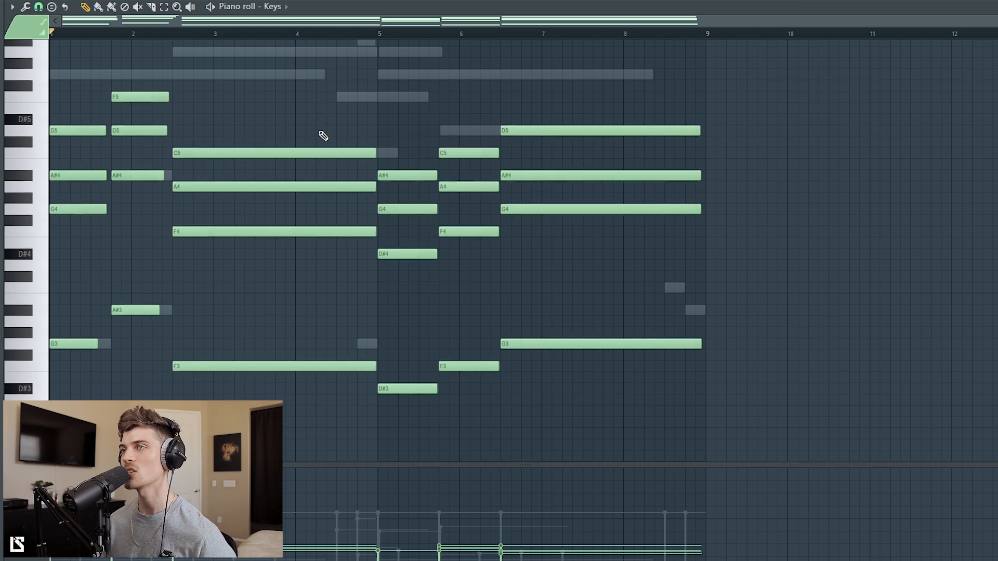
scroll(263, 37, up, 3)
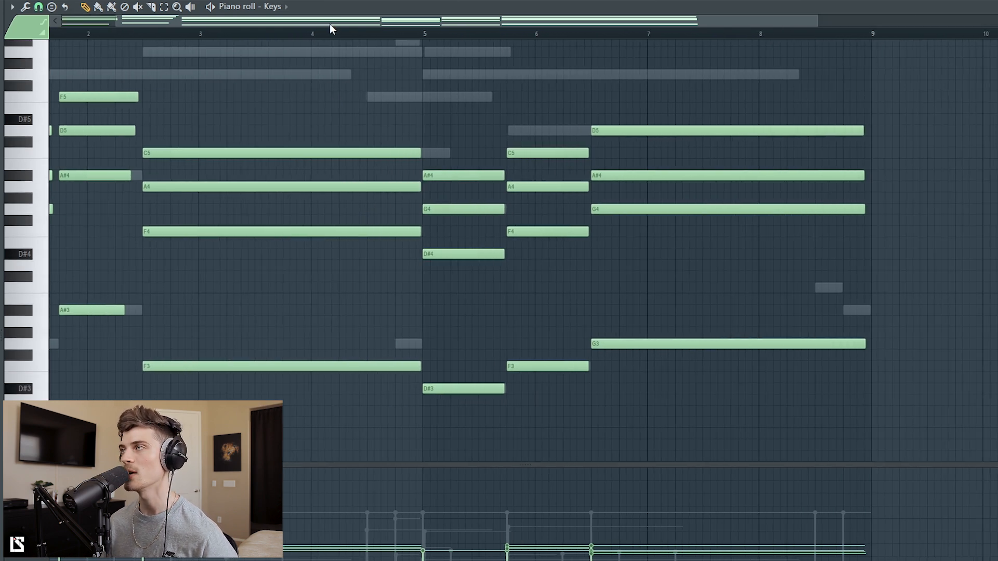
drag(82, 68, 200, 372)
ctrl+click(286, 329)
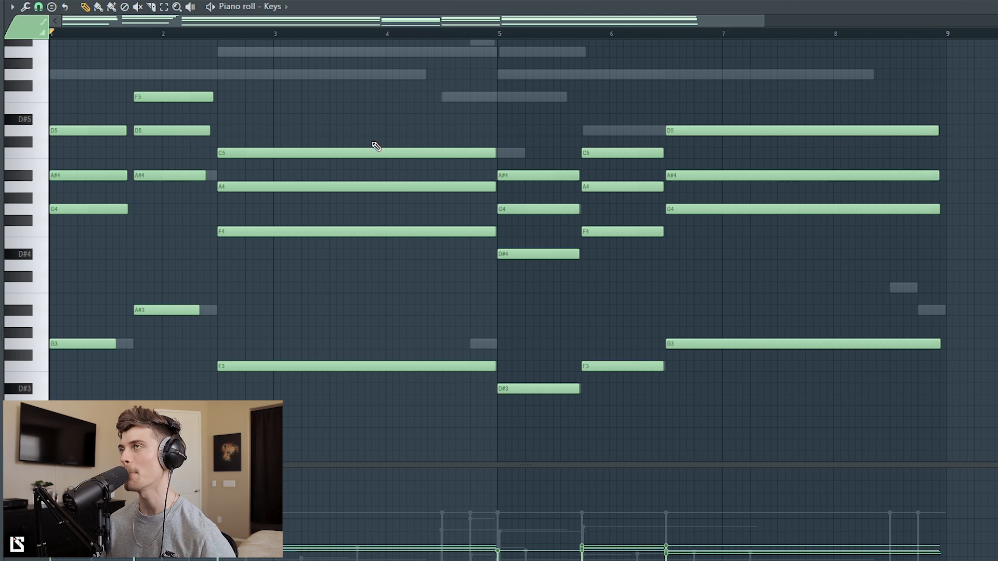
Step: Return to the playlist and open the Keys clip on Track 3 in the piano roll
key(F6)
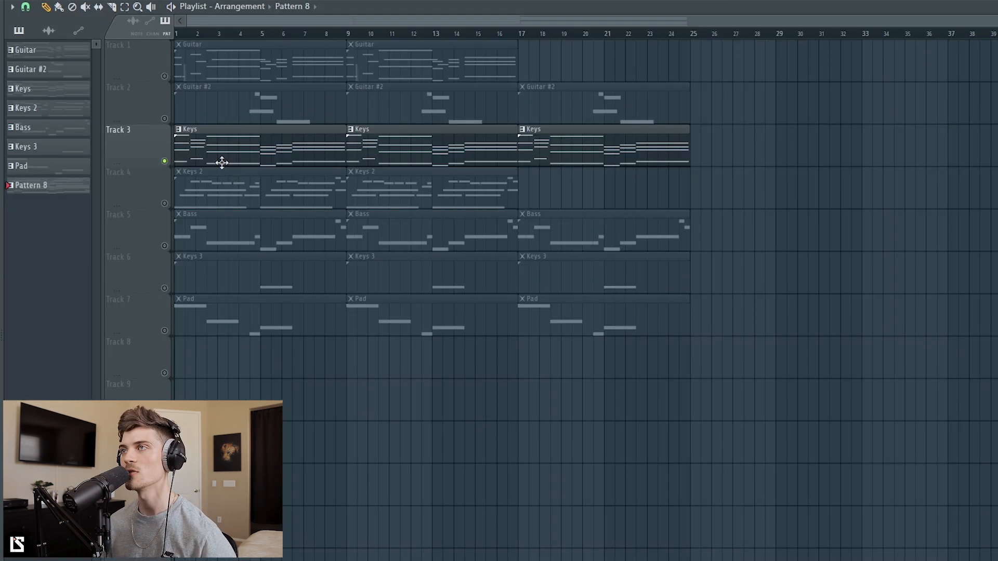
double_click(222, 162)
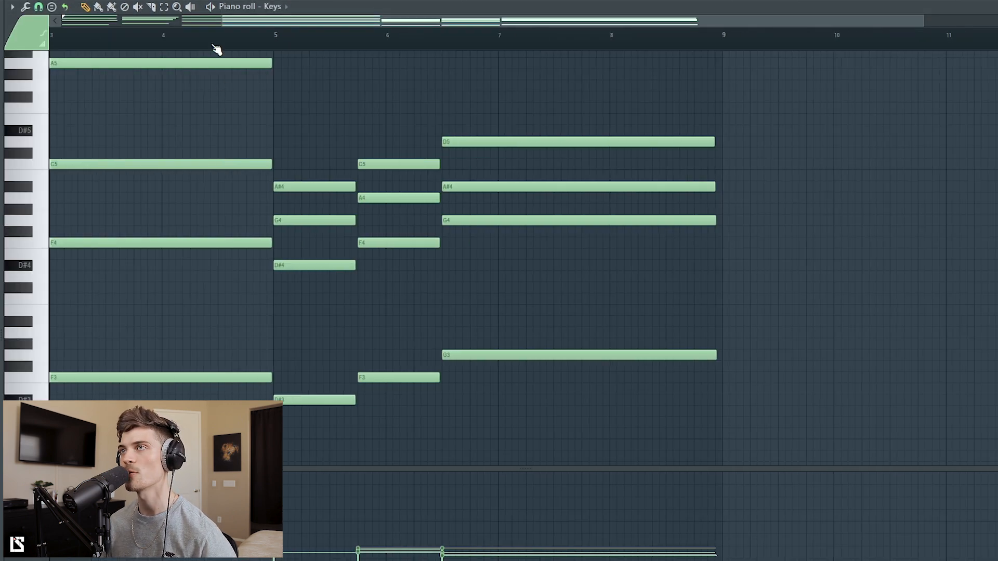
scroll(214, 47, down, 2)
scroll(213, 48, up, 2)
scroll(204, 48, down, 2)
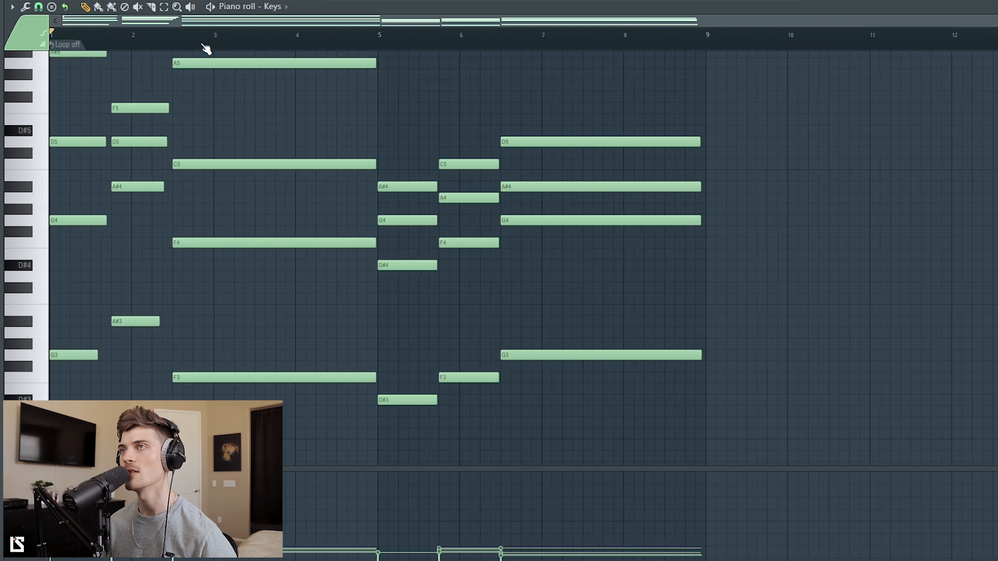
Step: Lower the A#5 and A5 notes of the first and third chords by one octave and select the row of bass notes
scroll(225, 108, up, 3)
drag(98, 92, 219, 143)
key(ctrl+Down)
drag(73, 306, 639, 428)
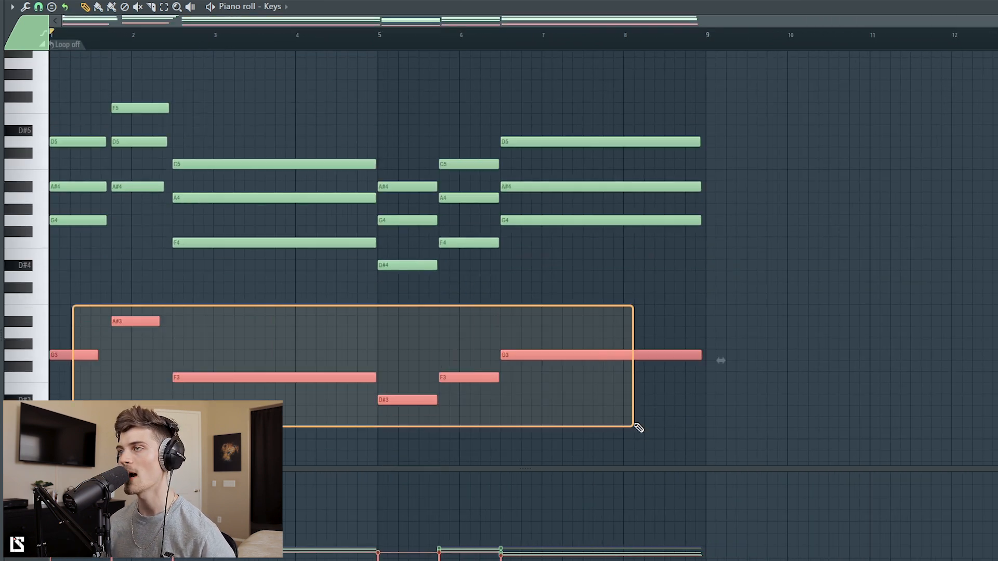
ctrl+click(304, 317)
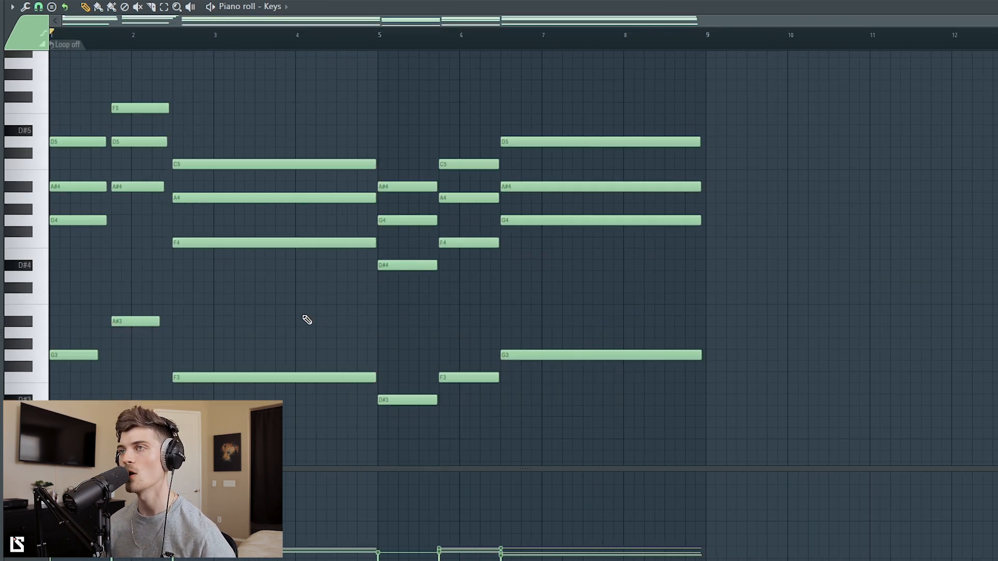
Step: Raise the A#4 note of the first chord and the A4 note of the third chord by one octave
ctrl+click(78, 186)
ctrl+shift+click(198, 198)
key(ctrl+Up)
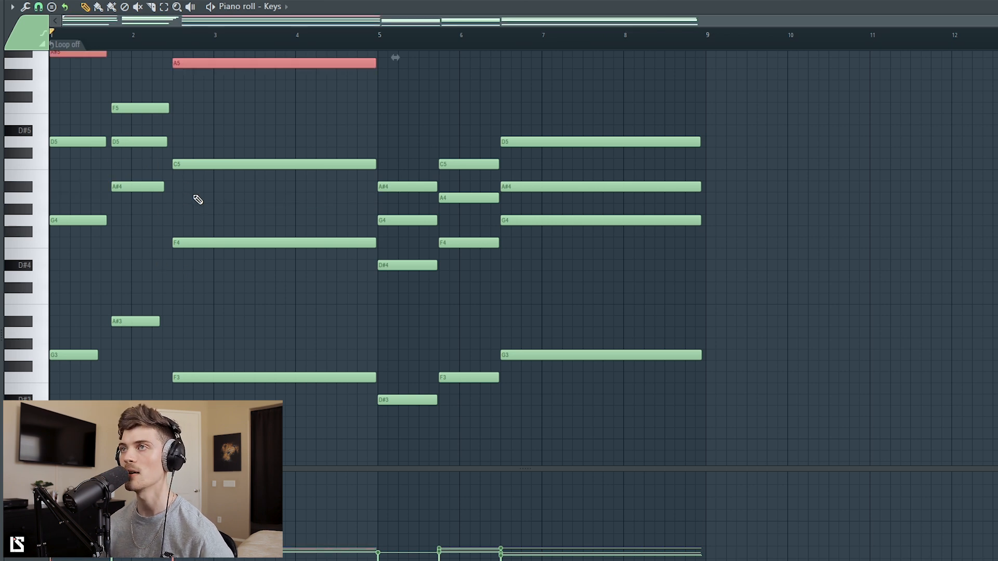
Step: Play the Keys progression with the raised top notes, clear the note selection and stop playback
key(space)
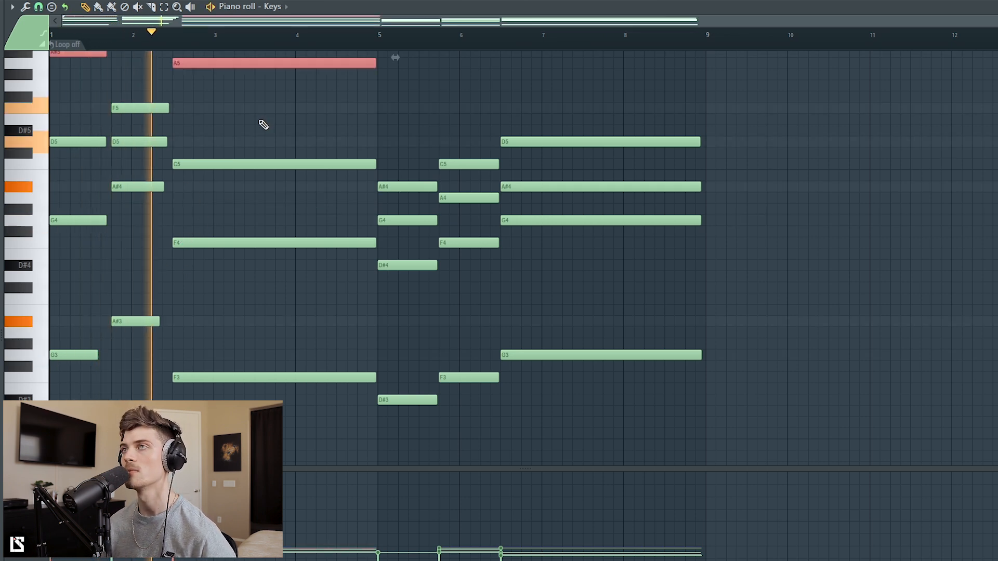
scroll(268, 126, up, 1)
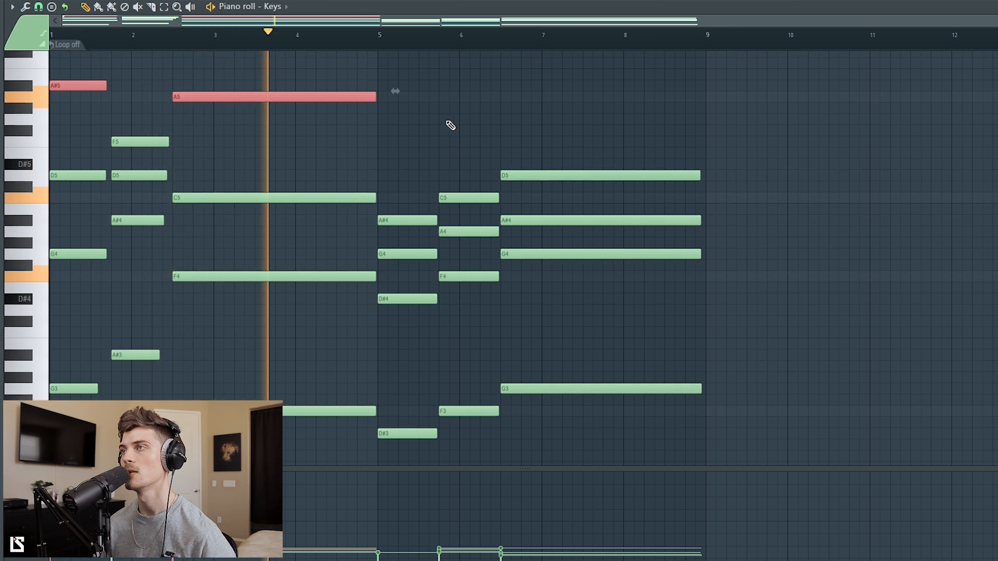
key(ctrl+d)
key(space)
Step: Highlight the chords in bars 5 and 6, the opening A#5 note and the bass notes, leaving everything deselected
drag(404, 138, 508, 236)
ctrl+click(476, 106)
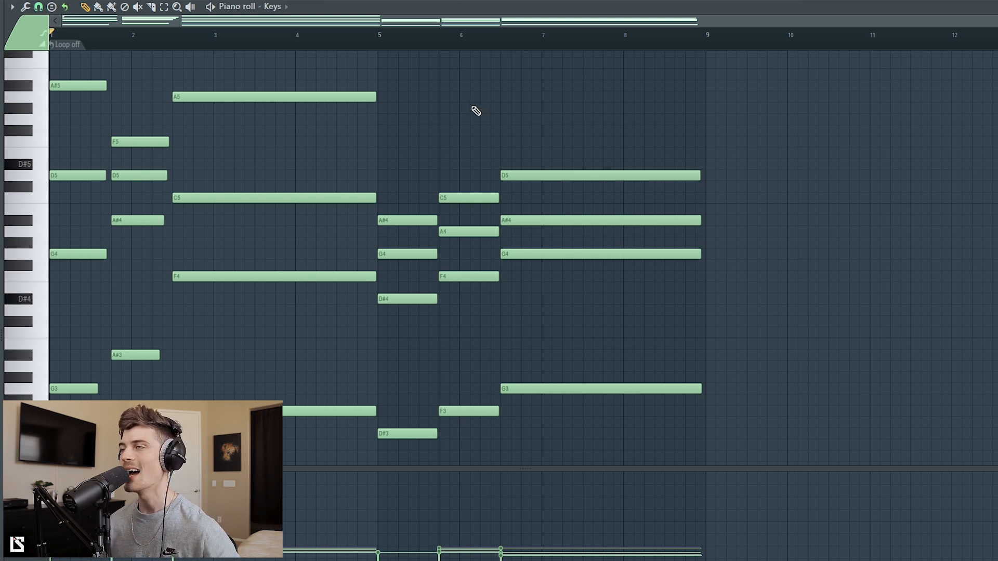
ctrl+click(82, 87)
key(ctrl+d)
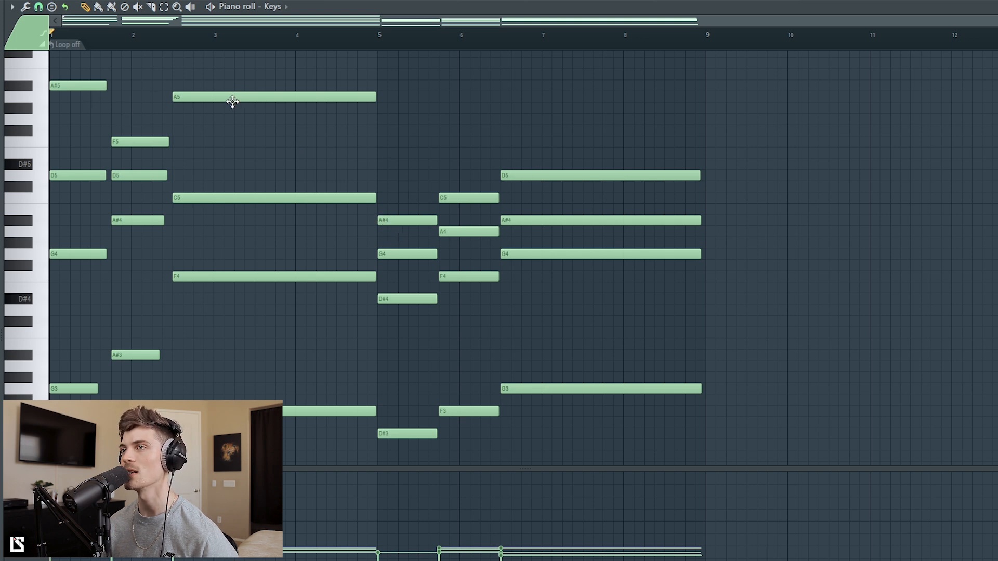
scroll(91, 299, down, 1)
drag(76, 286, 604, 412)
ctrl+click(472, 307)
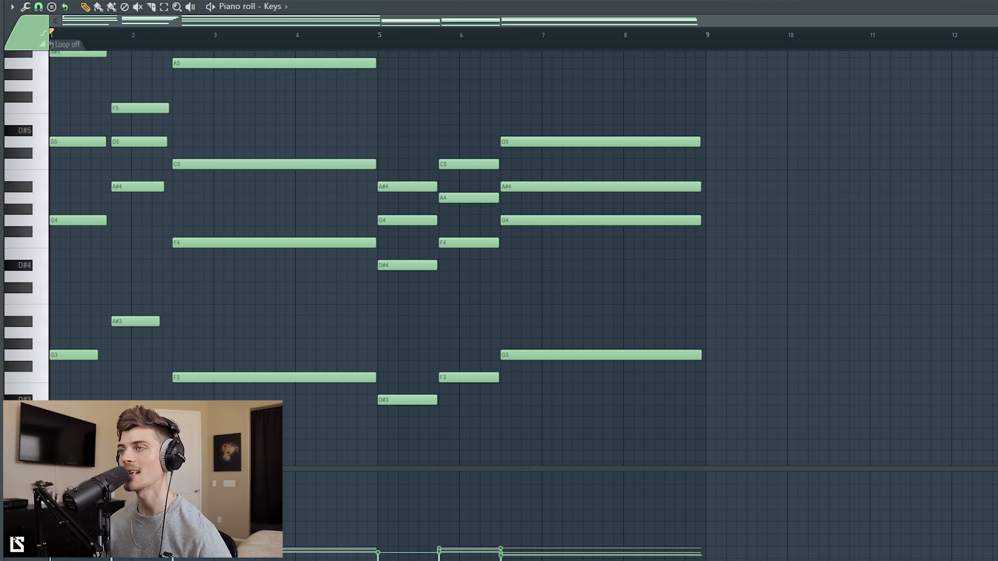
Step: Return to the playlist, switch on Track 1 and open its Guitar clip in the piano roll
key(F6)
key(F5)
click(167, 79)
double_click(194, 65)
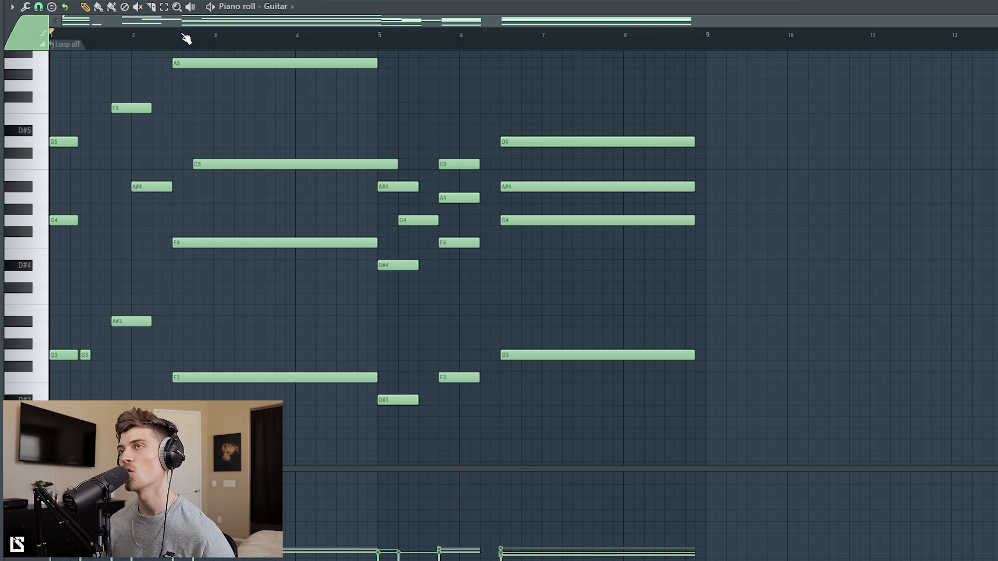
scroll(111, 171, up, 3)
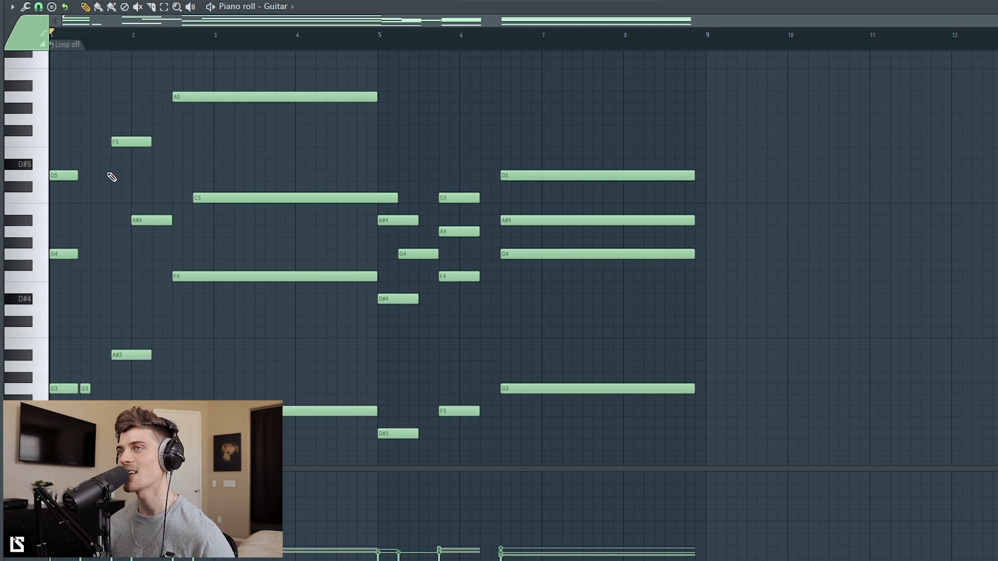
Step: Try moving the A#4 note in bar 2 earlier to line up with the F5 and A#3 notes
drag(147, 222, 125, 225)
key(ctrl+z)
key(ctrl+z)
key(ctrl+z)
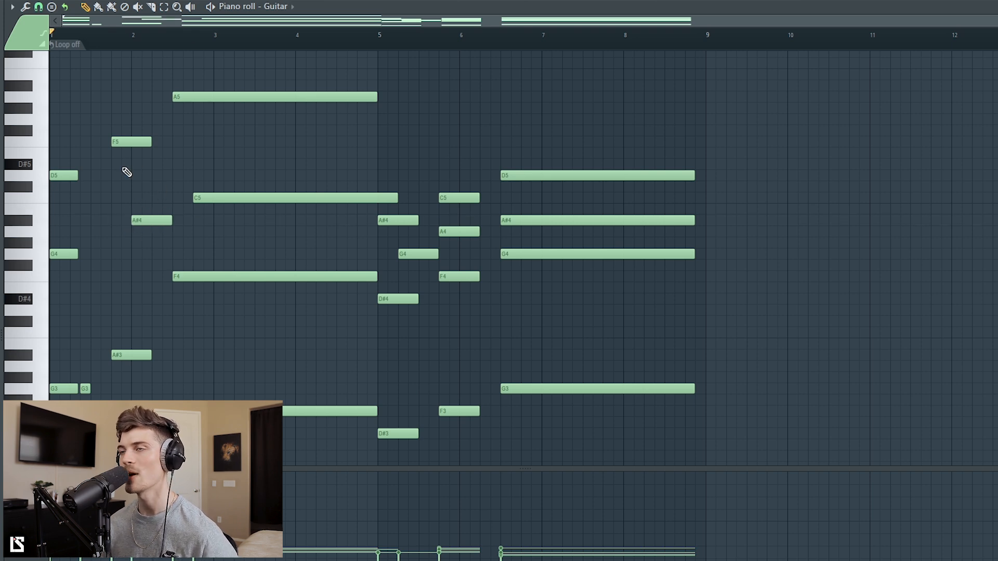
Step: Highlight the long guitar chord beginning in bar 2 and the delayed start of its C5 note
drag(249, 64, 281, 384)
drag(228, 175, 254, 209)
click(268, 225)
scroll(269, 226, down, 2)
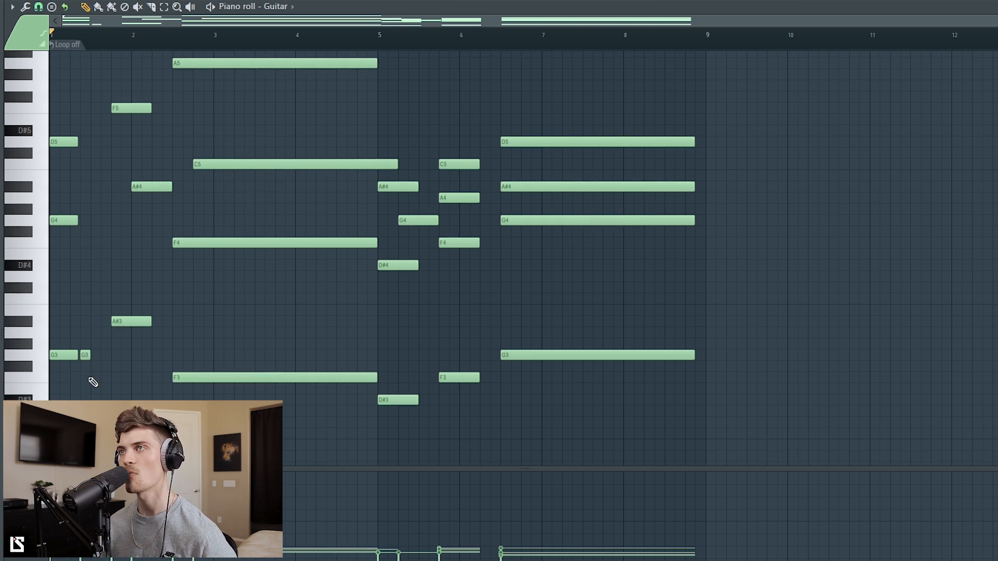
Step: Re-enable all channels in the channel rack and play the Guitar pattern in the piano roll, replaying its opening bars
key(F6)
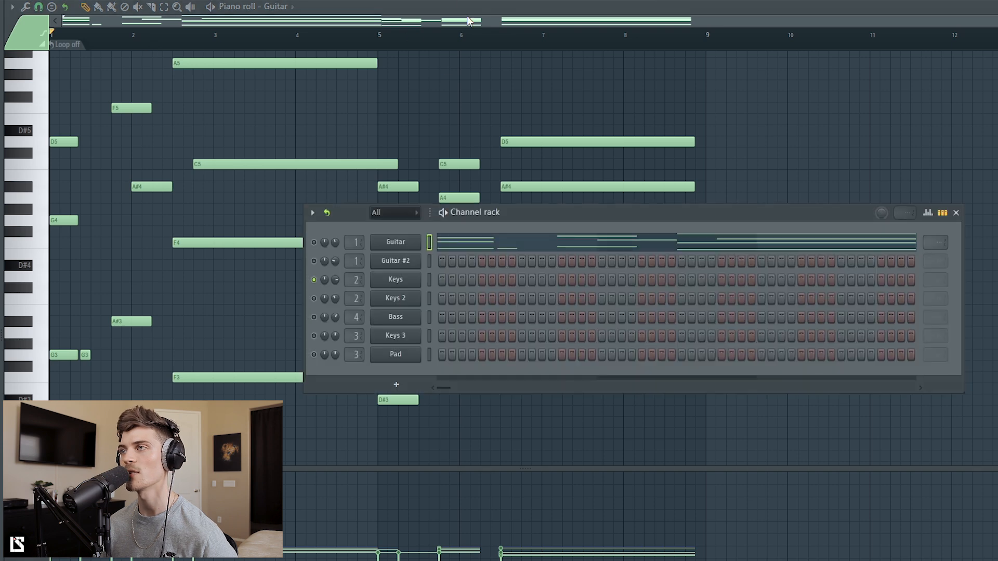
key(F6)
scroll(274, 158, up, 2)
key(space)
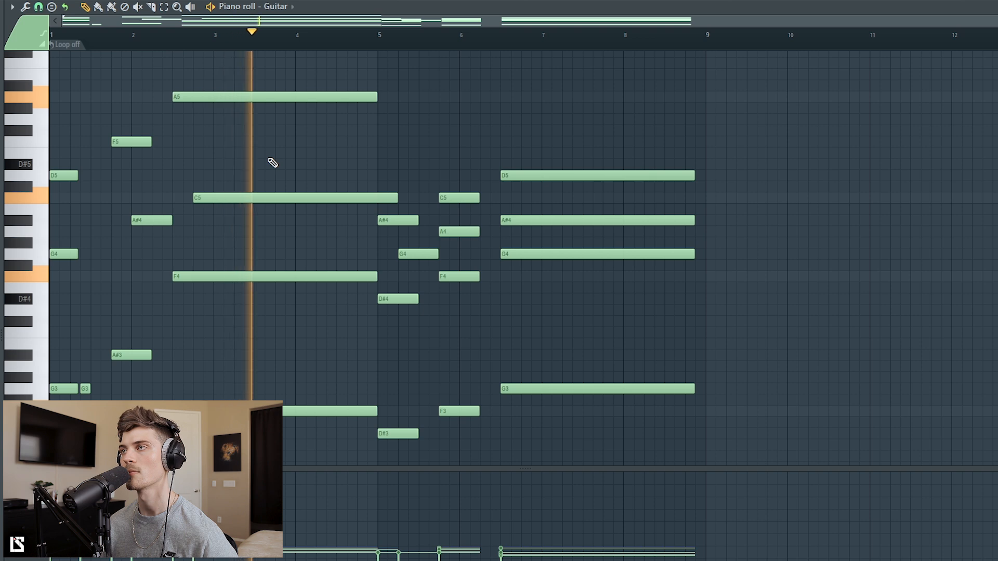
scroll(272, 162, down, 2)
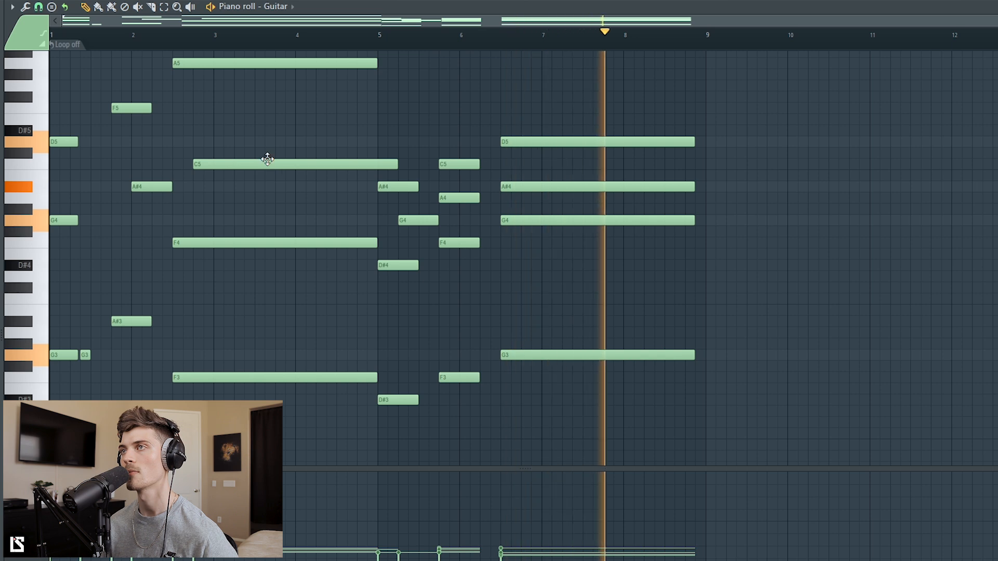
key(space)
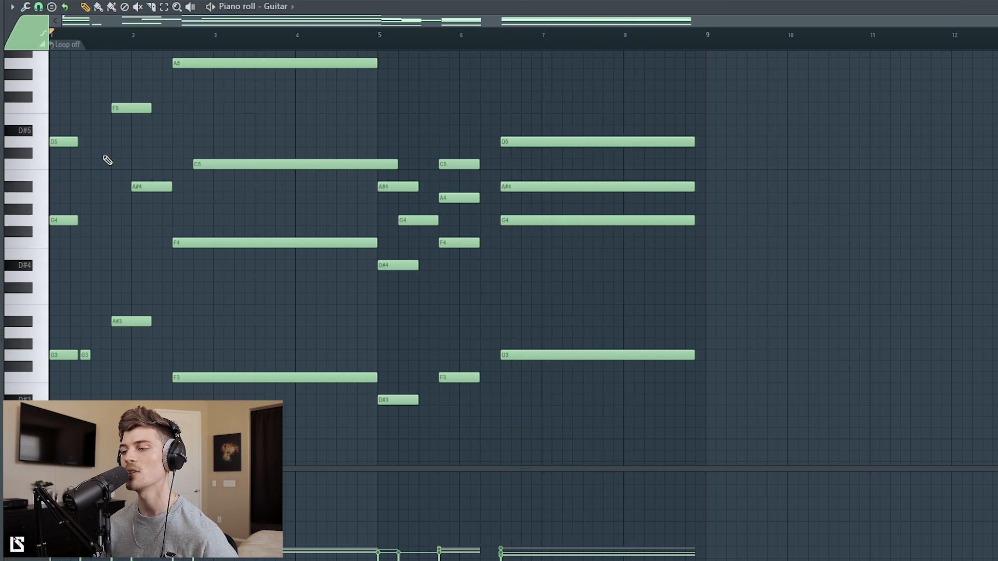
key(space)
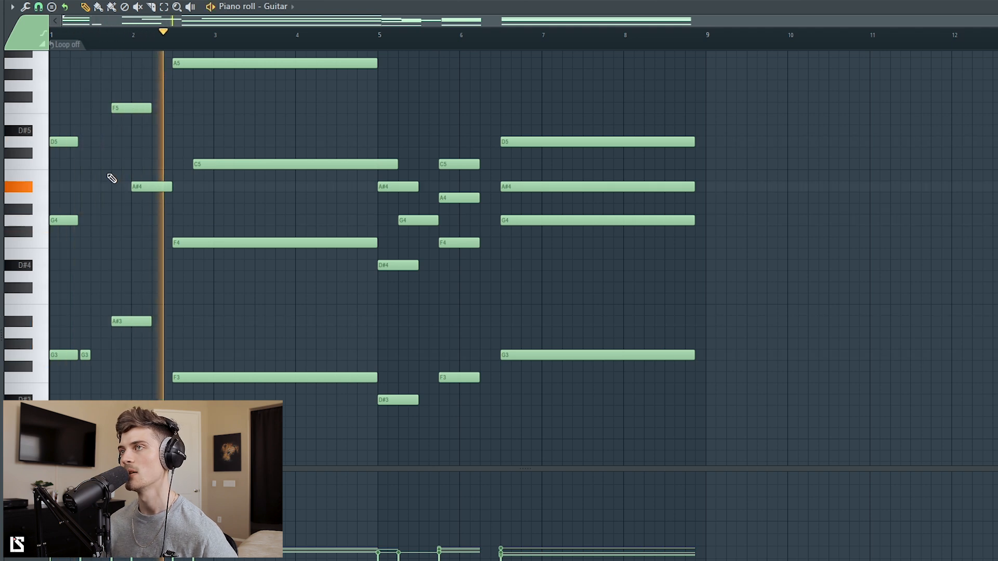
key(space)
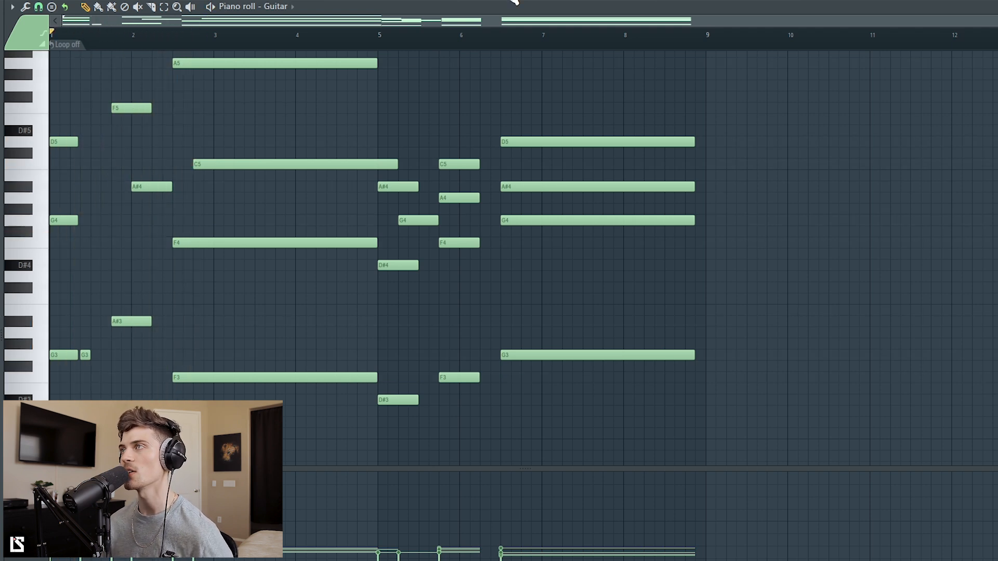
Step: Check which instrument patch the Guitar channel uses in Kontakt, and close the plugin
key(F6)
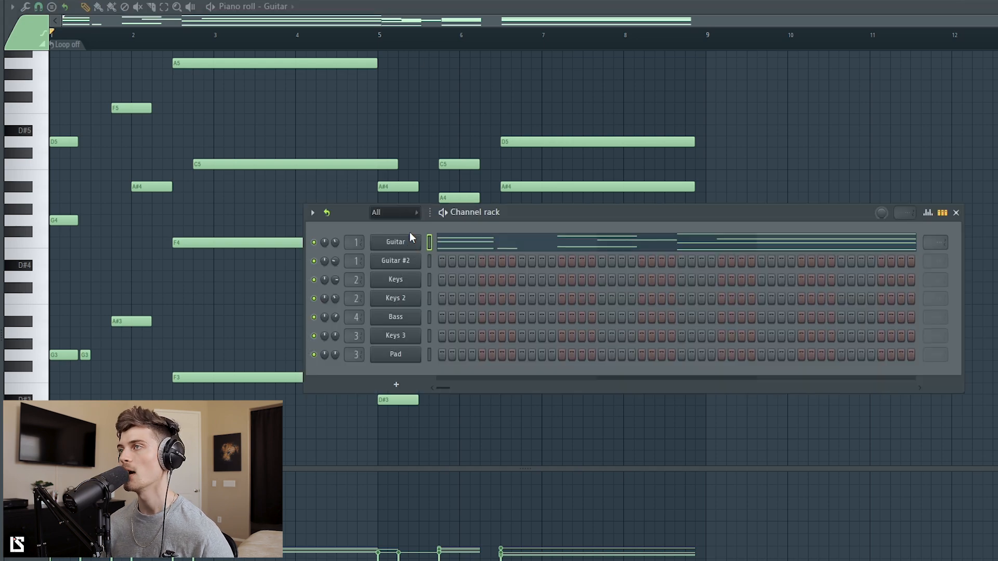
click(405, 244)
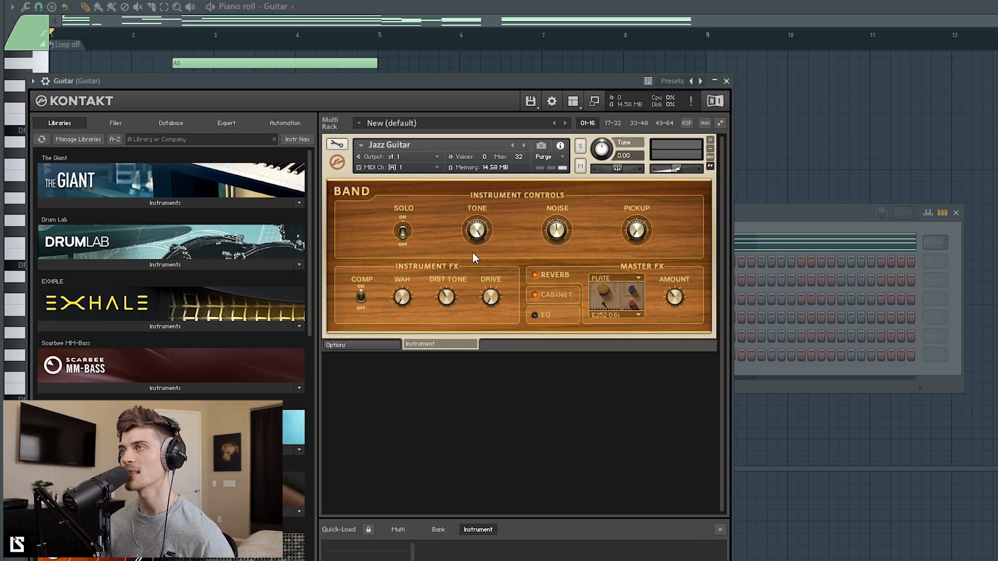
click(727, 81)
Step: Inspect the effects on the Guitar mixer track one by one: Fruity parametric EQ 2, Guitar Rig 5 and Fruity Reeverb 2
key(F9)
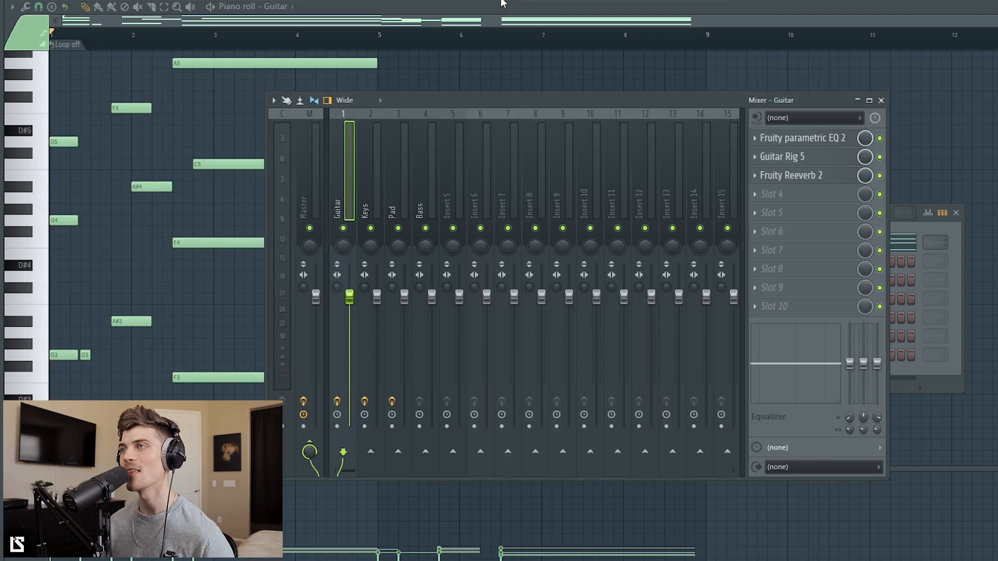
click(816, 143)
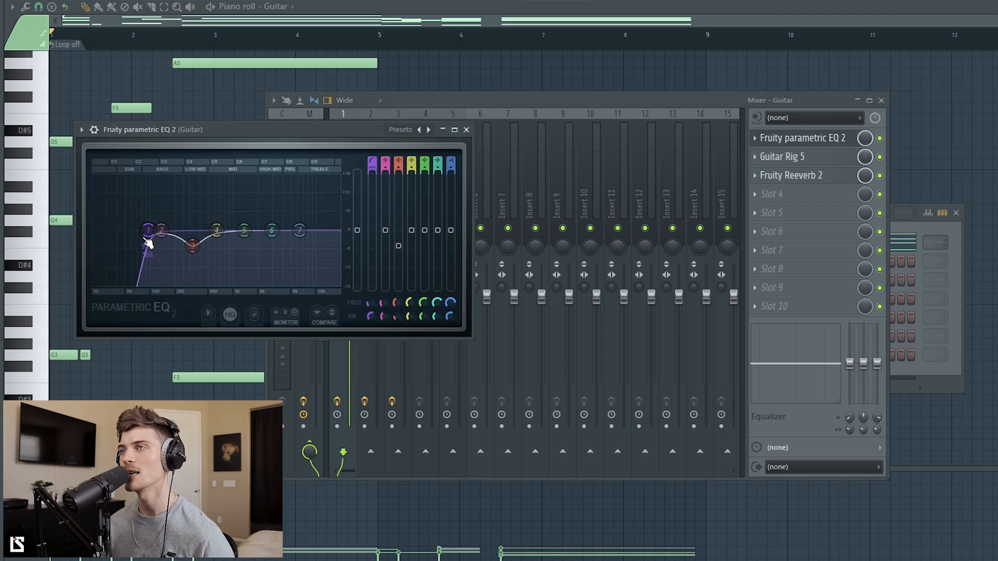
click(467, 130)
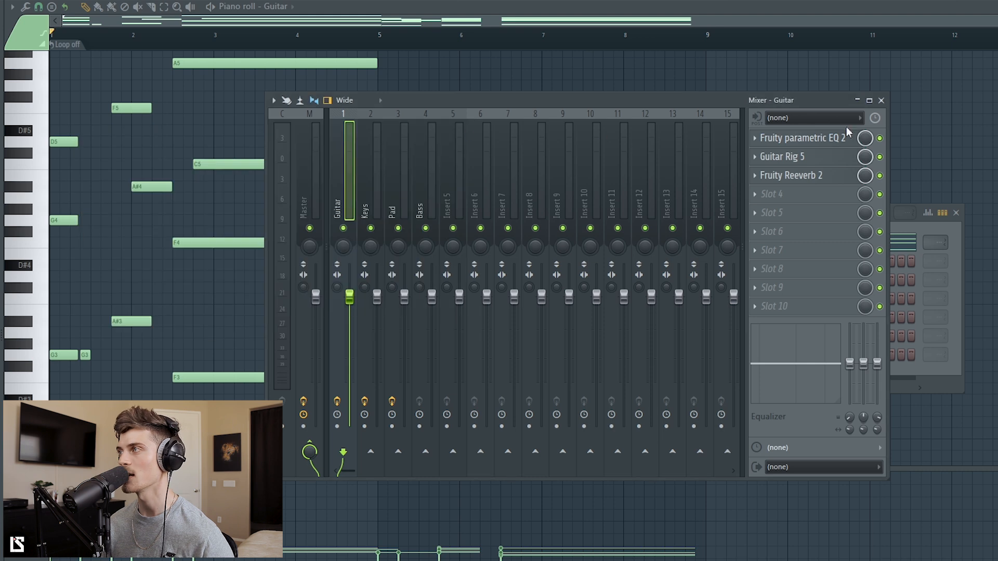
click(827, 159)
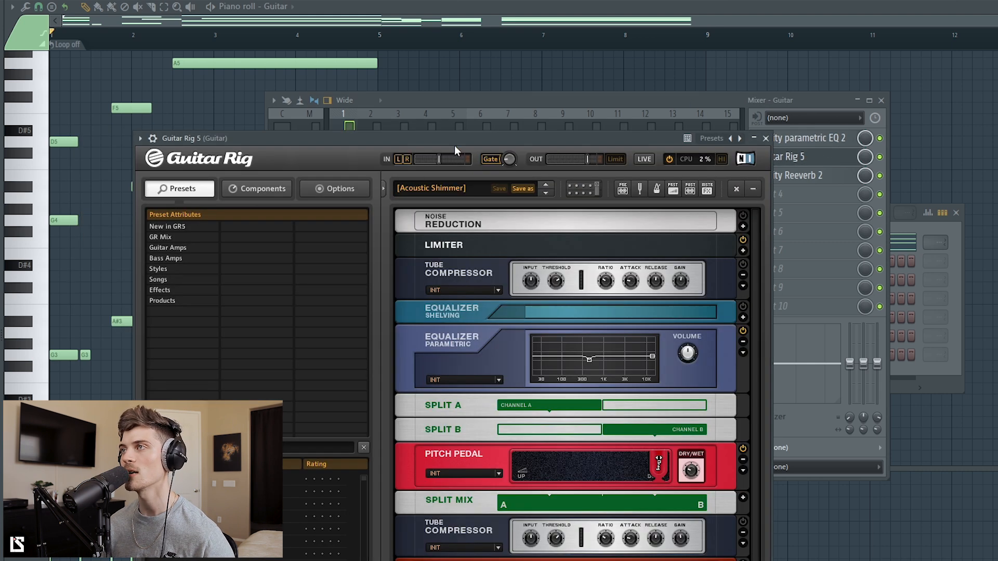
drag(454, 145, 460, 71)
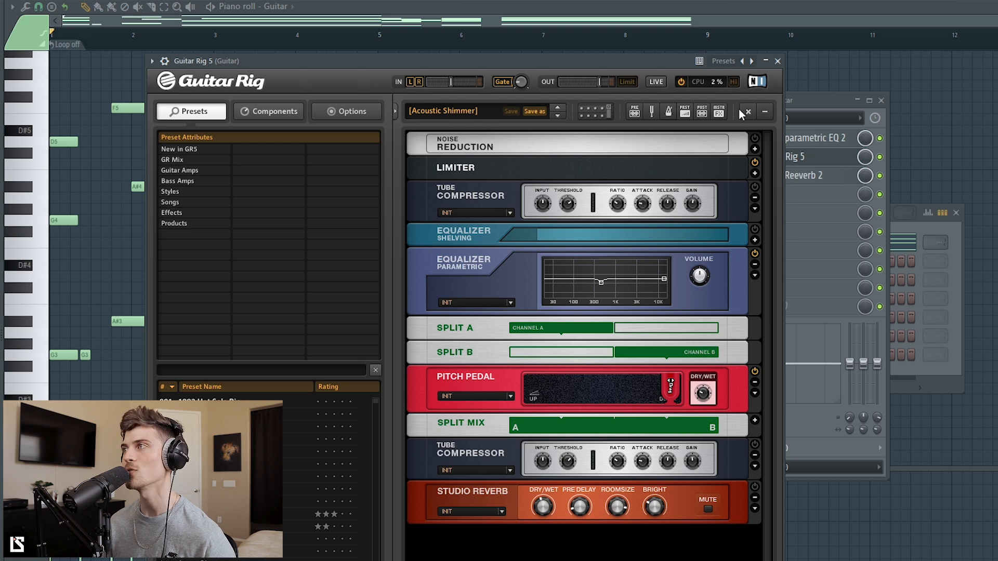
click(778, 61)
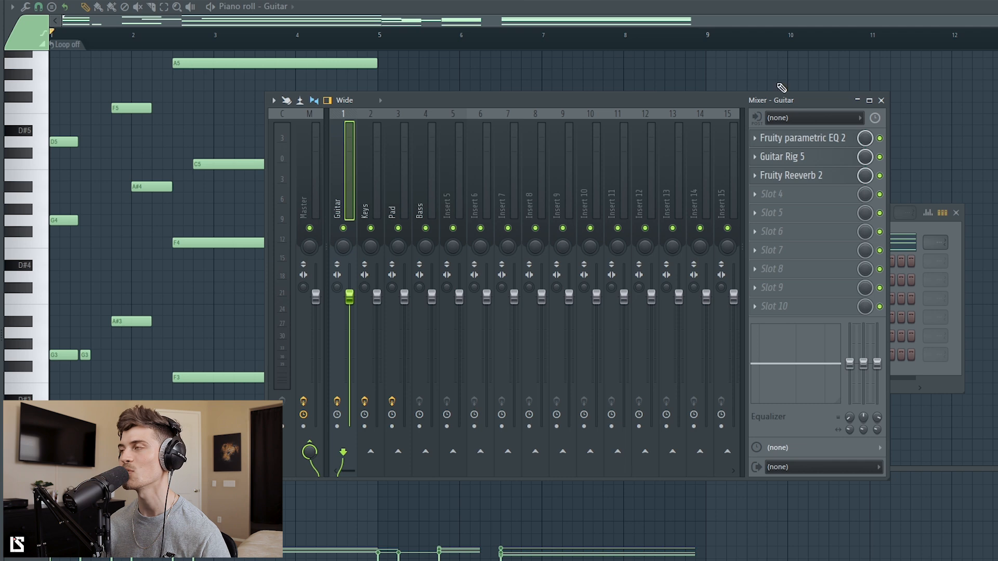
click(805, 180)
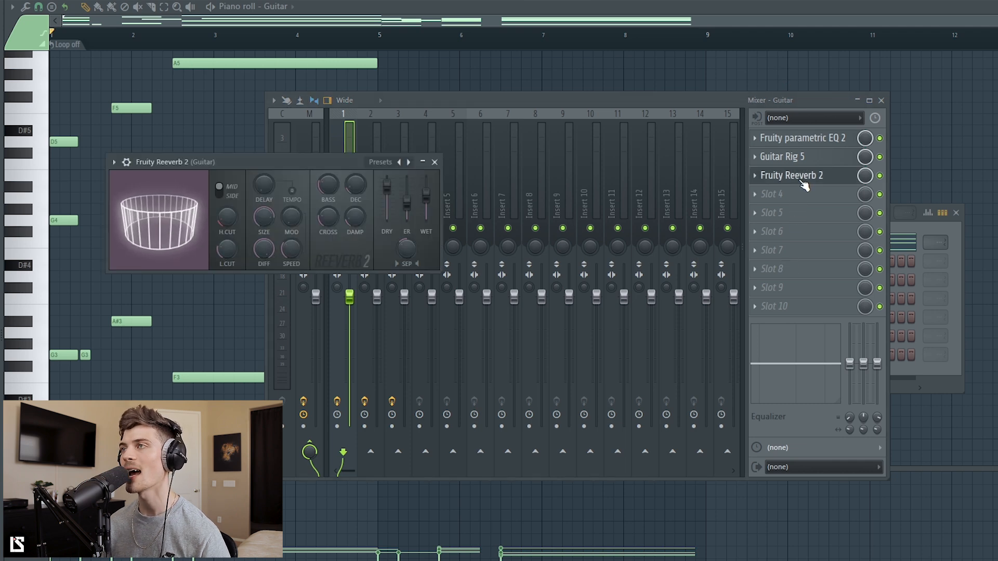
click(435, 162)
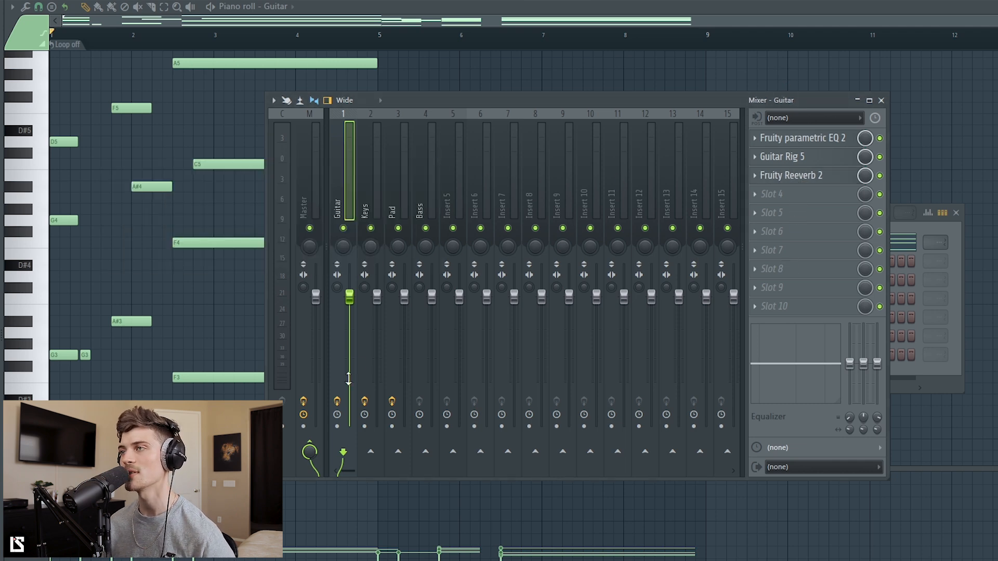
Step: Play the Guitar pattern while comparing the Guitar mixer track with its effects bypassed and re-enabled
key(space)
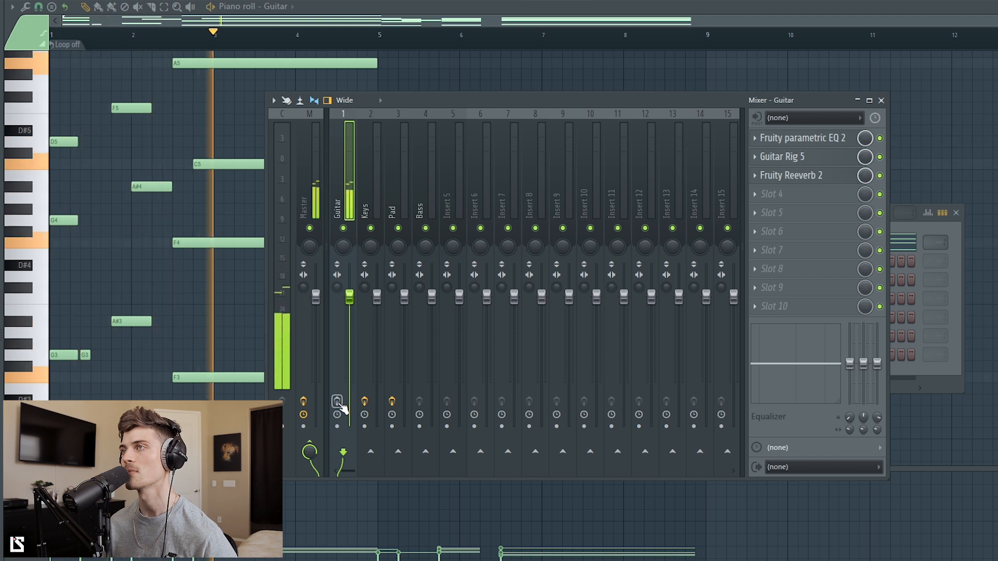
click(337, 401)
key(space)
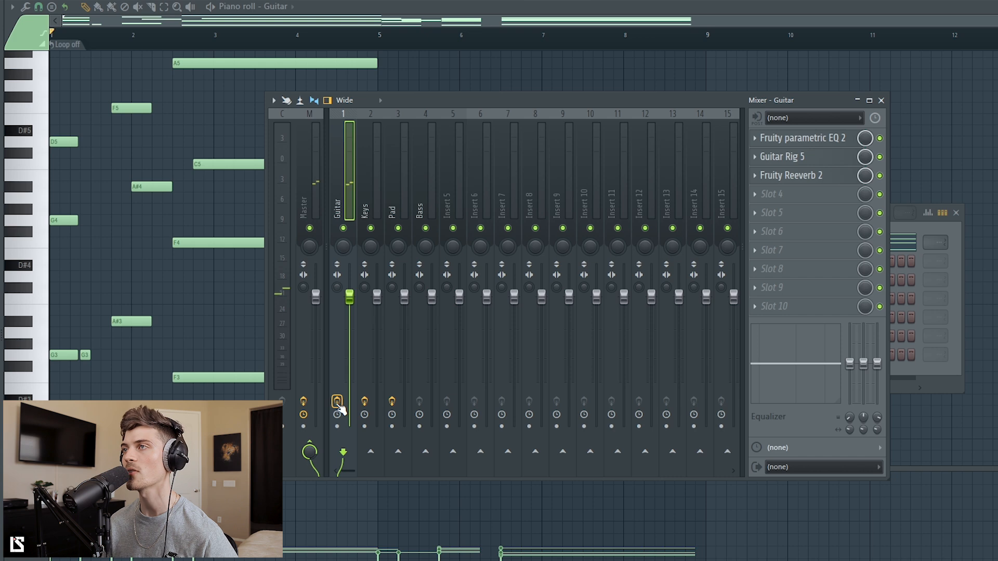
Step: Return to the playlist and play the Guitar and Keys tracks together from bar 1
key(space)
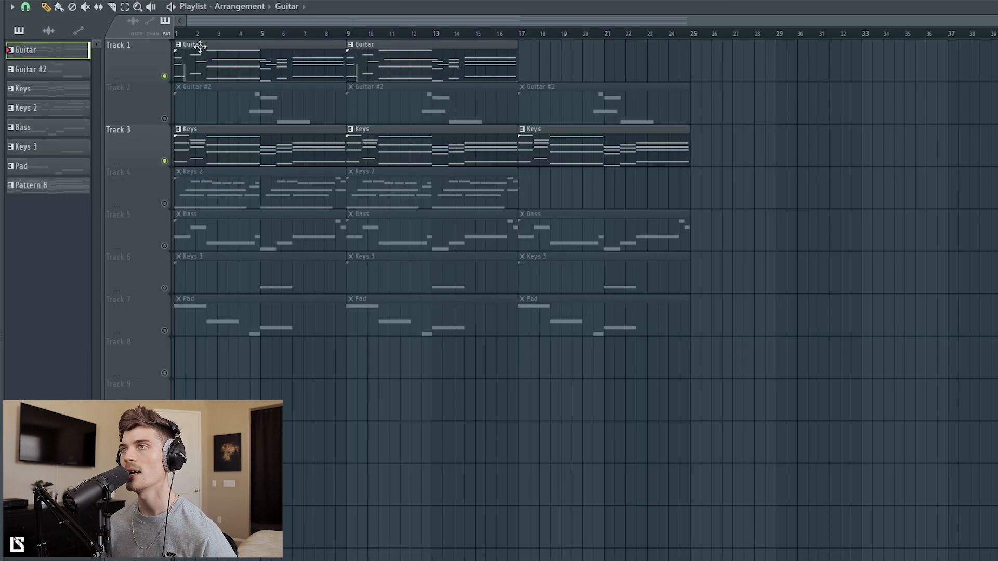
key(space)
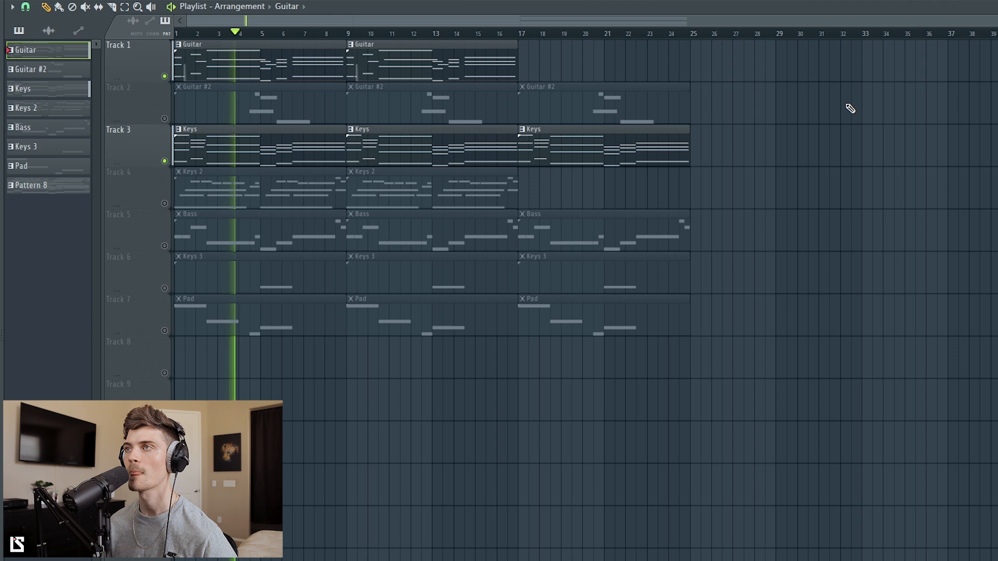
key(space)
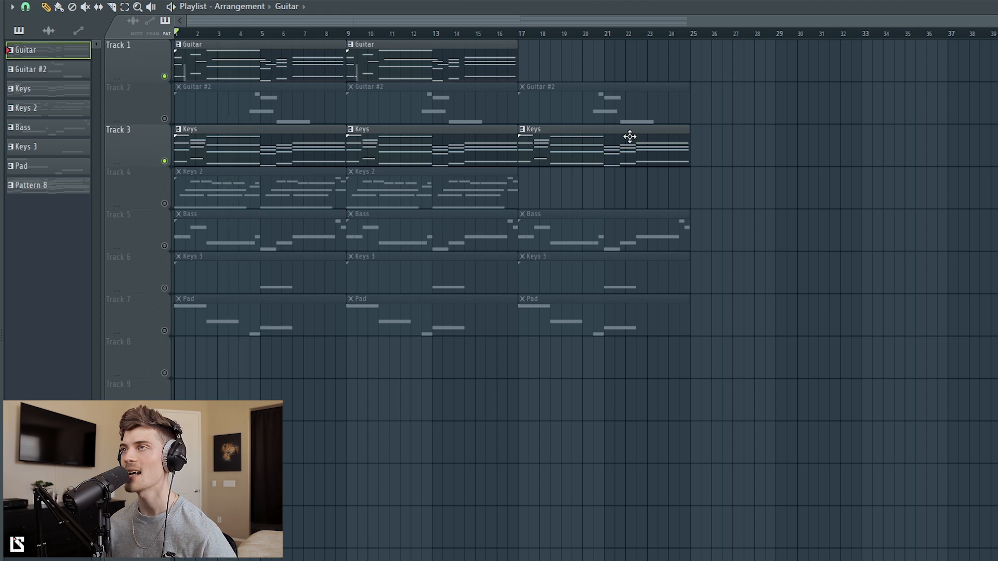
Step: Switch on Track 2, open its Guitar #2 clip in the piano roll, and highlight its four notes during playback
click(166, 119)
double_click(238, 100)
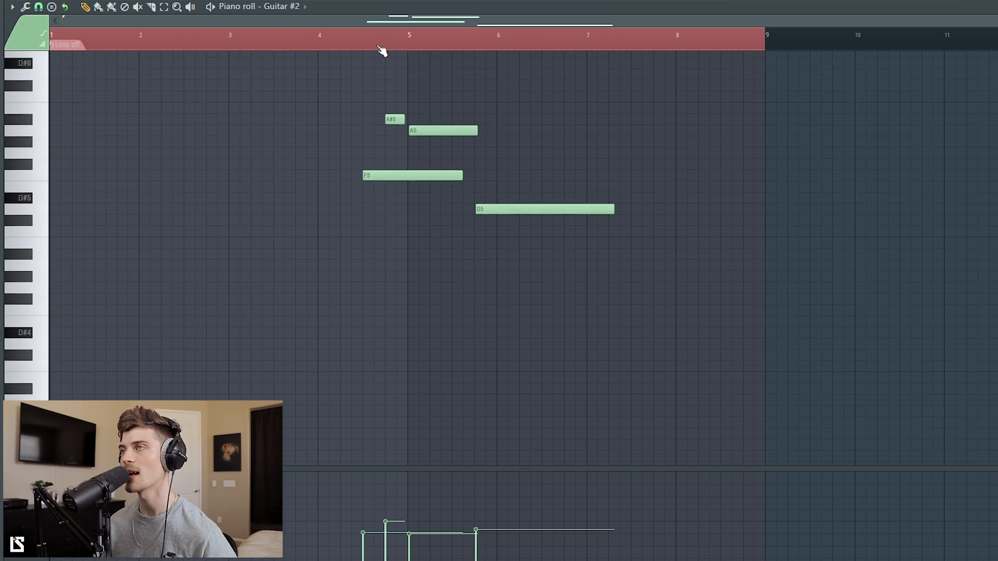
key(space)
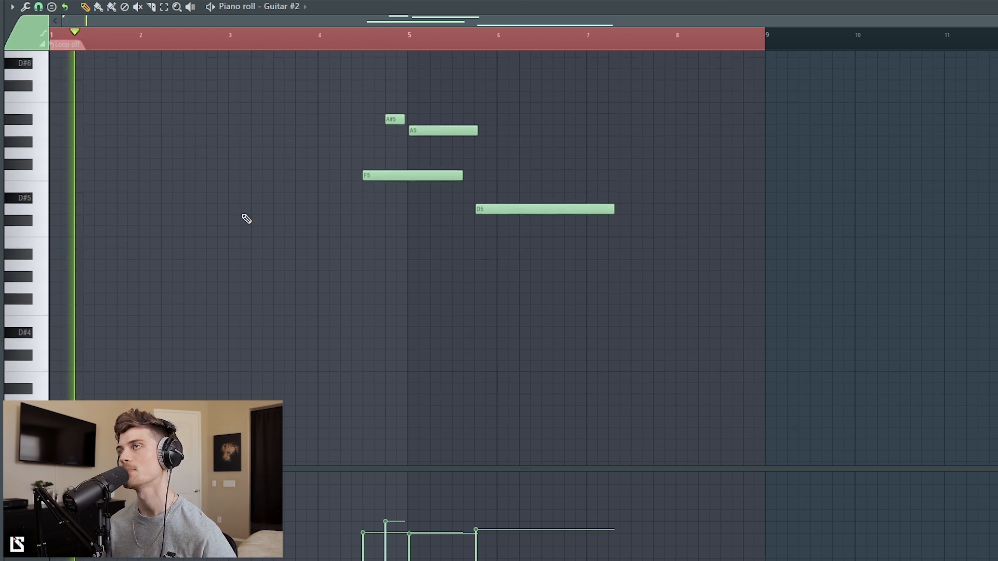
drag(289, 92, 537, 281)
right_click(302, 282)
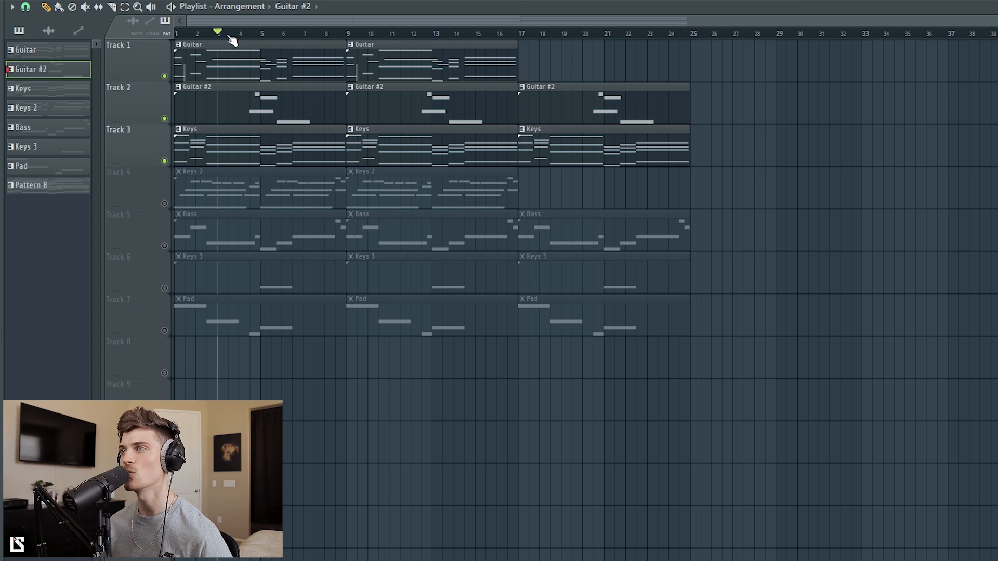
Step: Back in the playlist, clear the time selection made before bar 5 and place the playhead at bar 4
scroll(233, 36, up, 3)
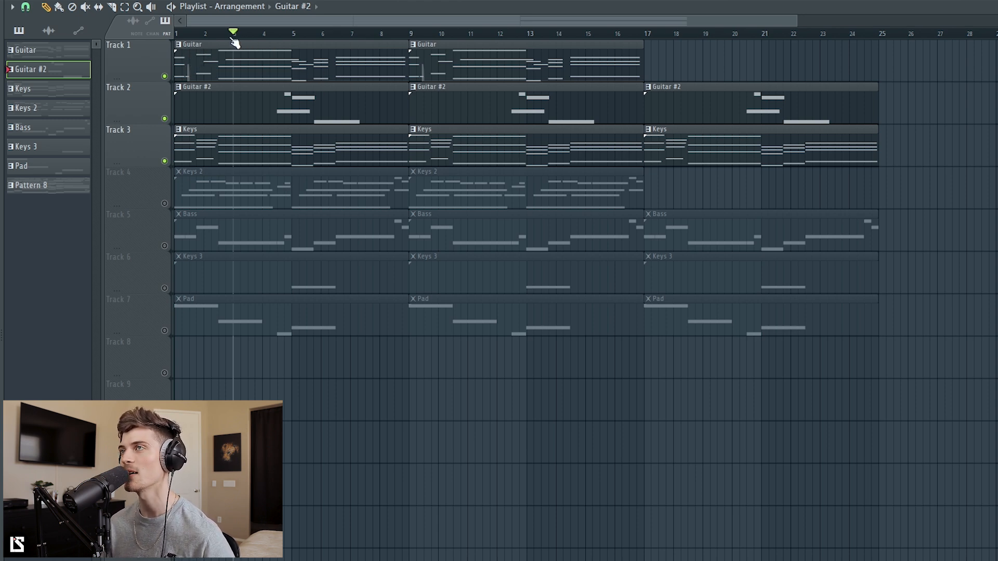
drag(227, 36, 271, 45)
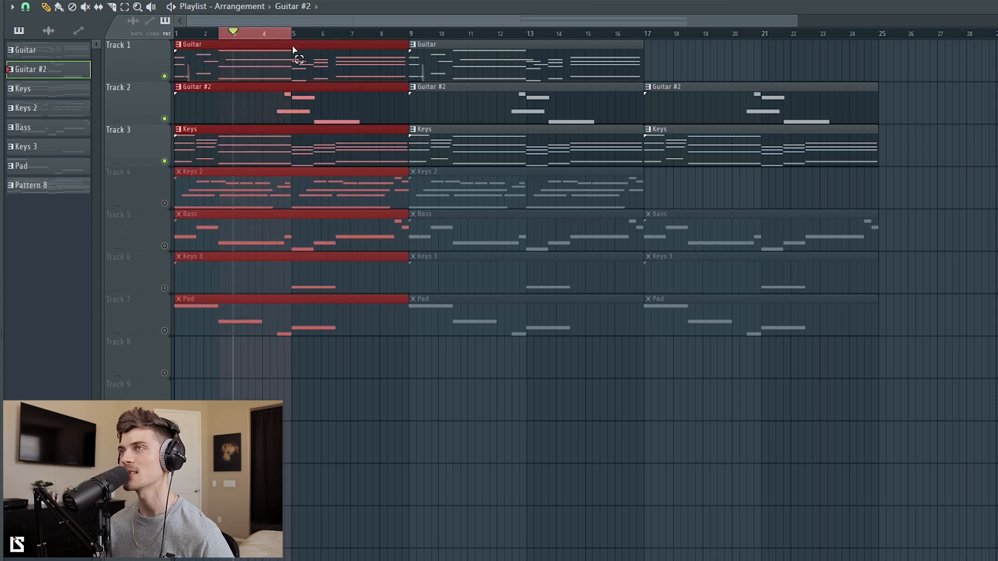
click(269, 36)
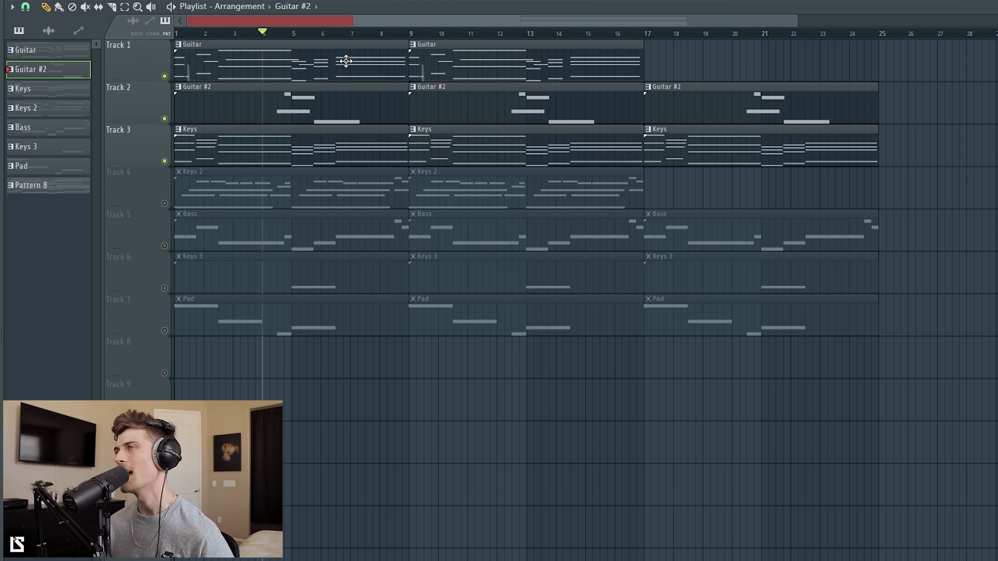
Step: Switch on Track 4, bring up the channel rack and open the first Keys 2 clip in the piano roll
click(165, 204)
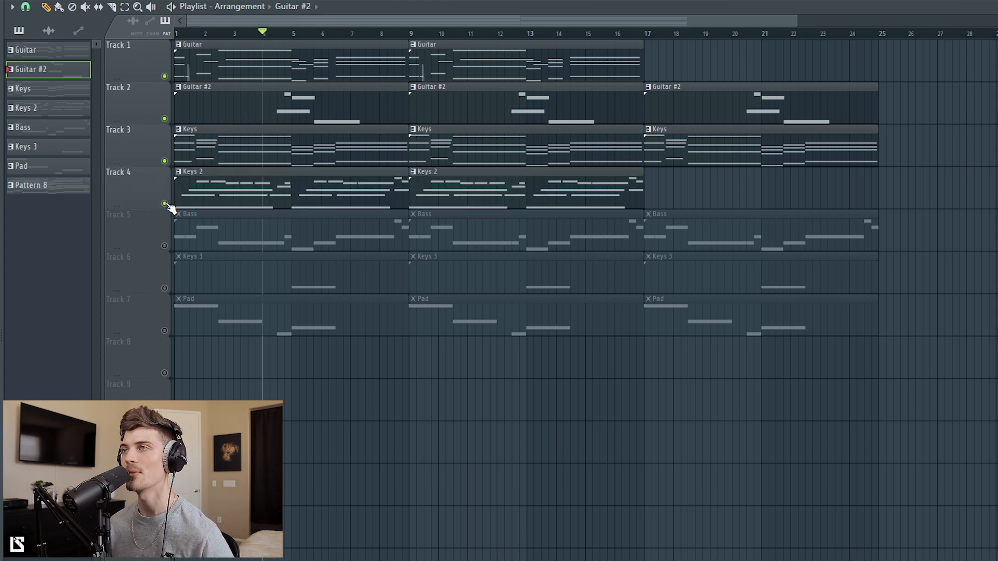
click(198, 37)
click(490, 0)
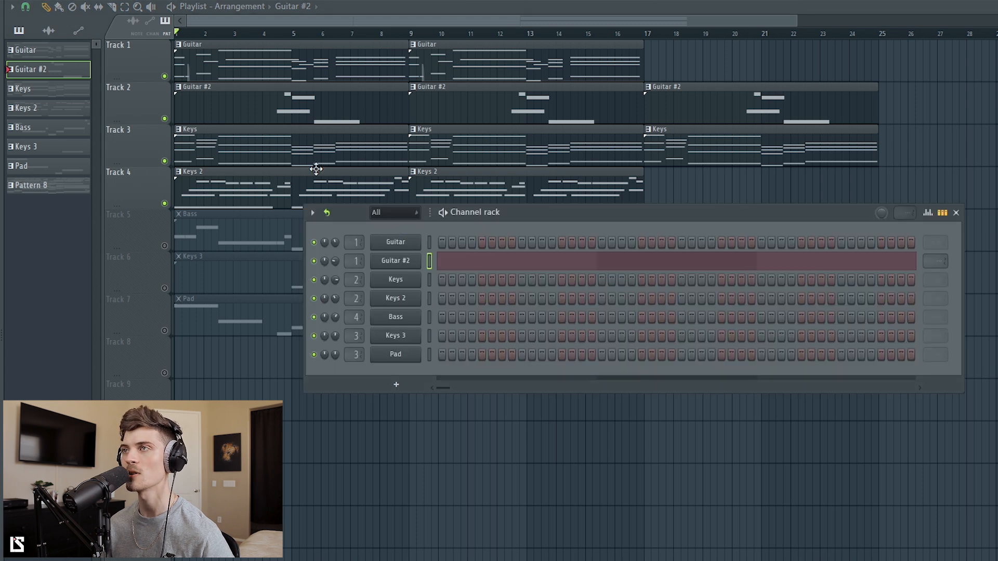
double_click(222, 169)
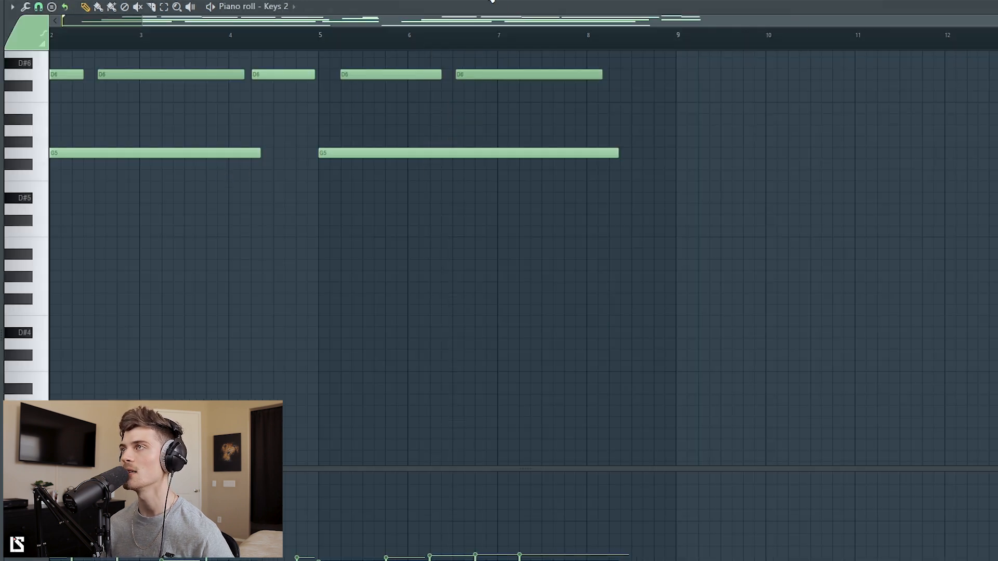
Step: Check which piano patch the Keys 2 channel uses in Keyscape, and close the plugin
click(494, 1)
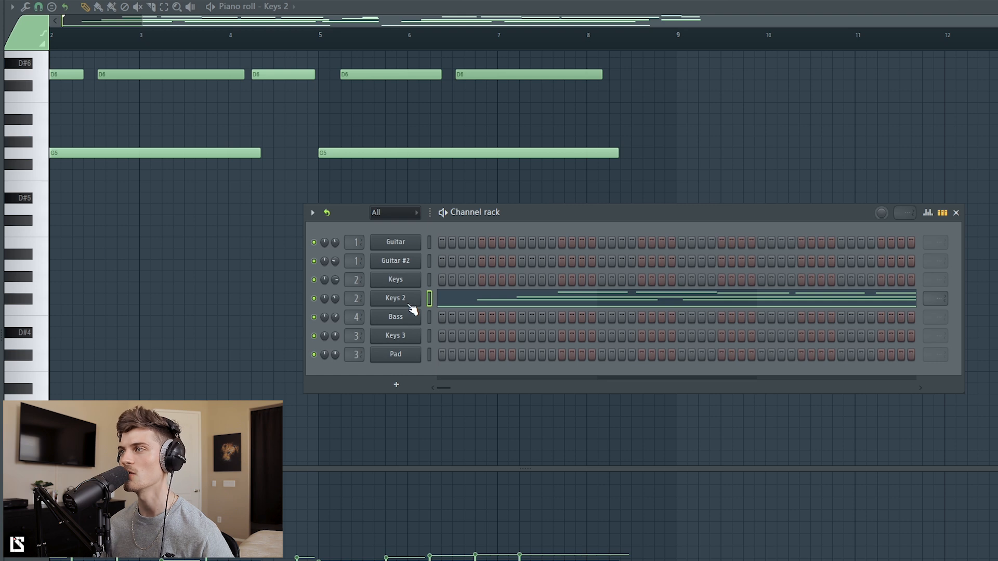
click(396, 298)
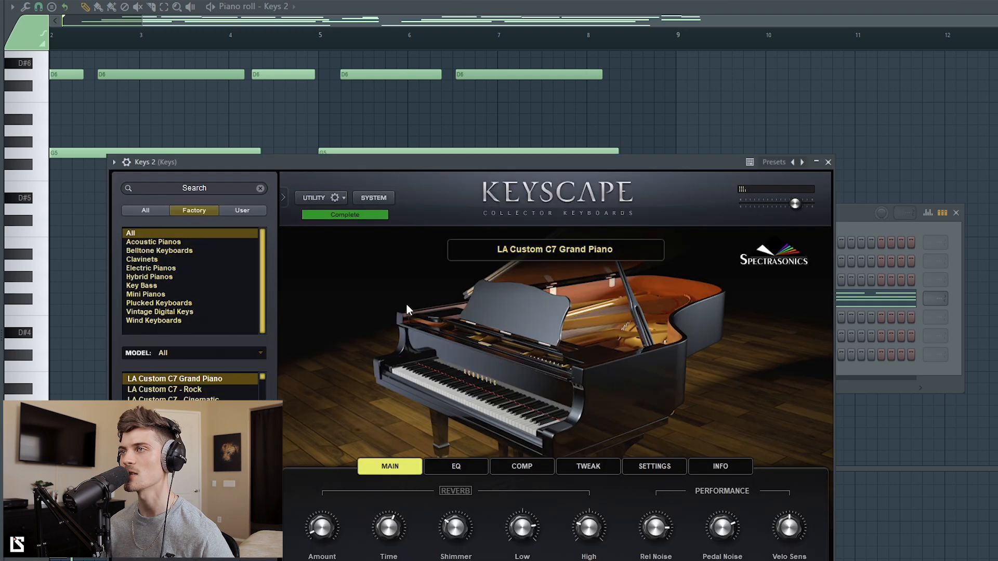
click(828, 163)
Step: Check the effects on the Keys mixer track, close the mixer and shift the channel rack slightly
key(F9)
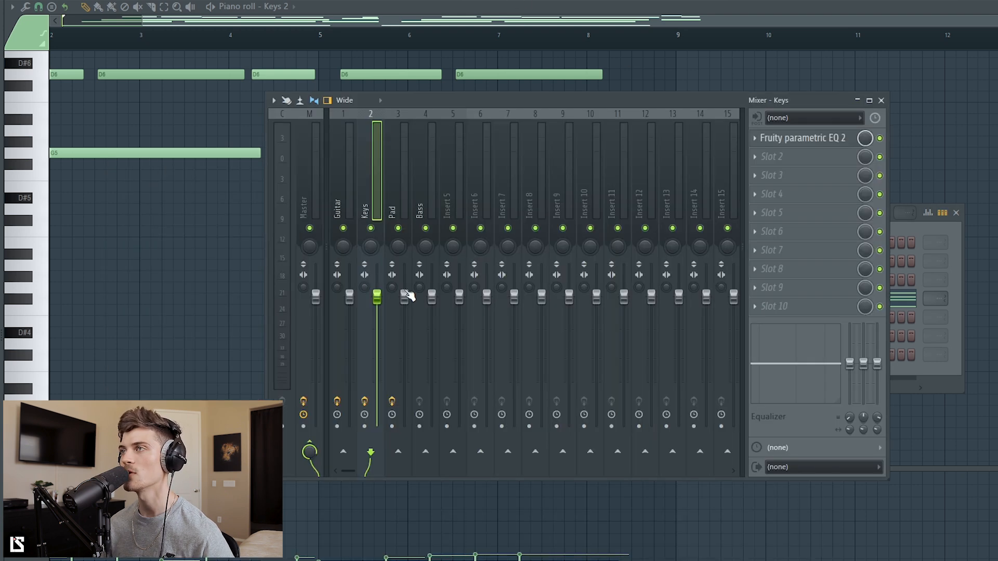
click(880, 102)
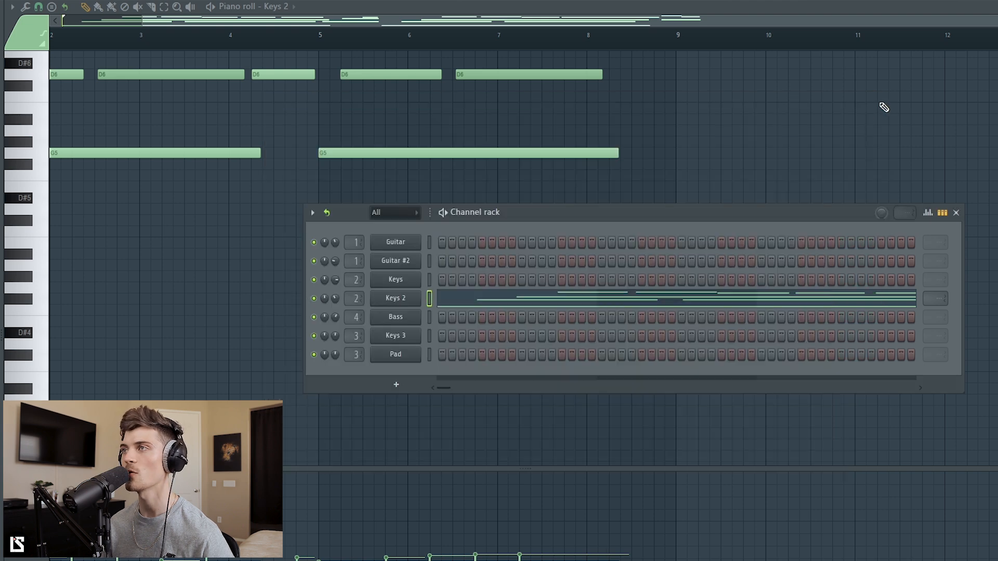
drag(535, 219, 487, 203)
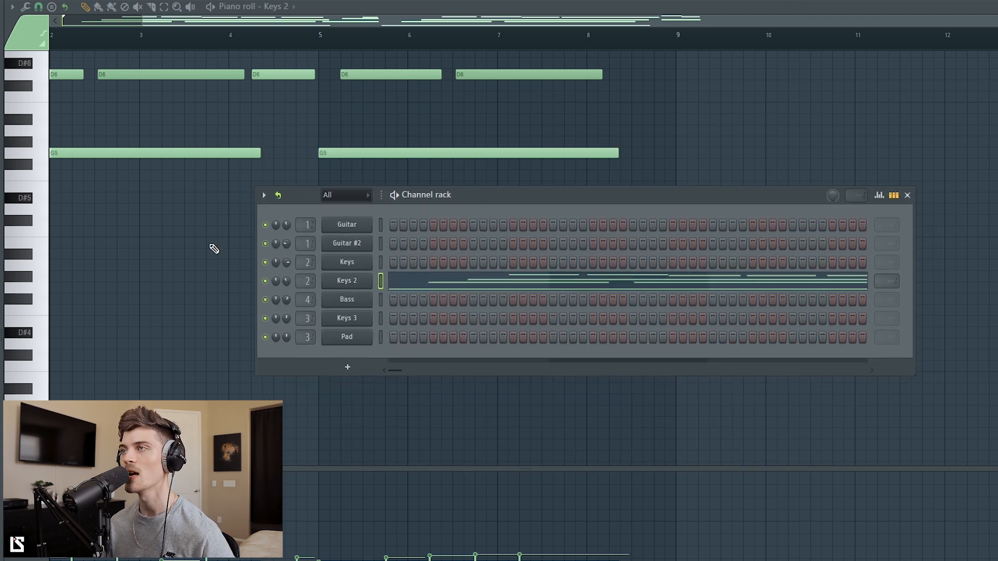
Step: Hide the channel rack, move the selected Keys 2 notes up one semitone in the piano roll, and deselect them
key(F6)
scroll(190, 286, up, 5)
scroll(188, 48, down, 1)
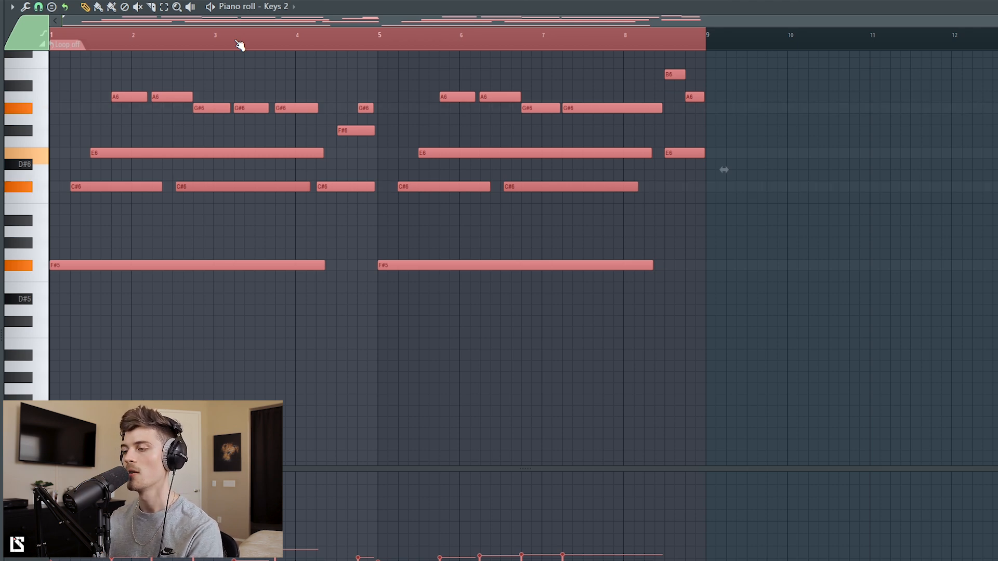
key(Up)
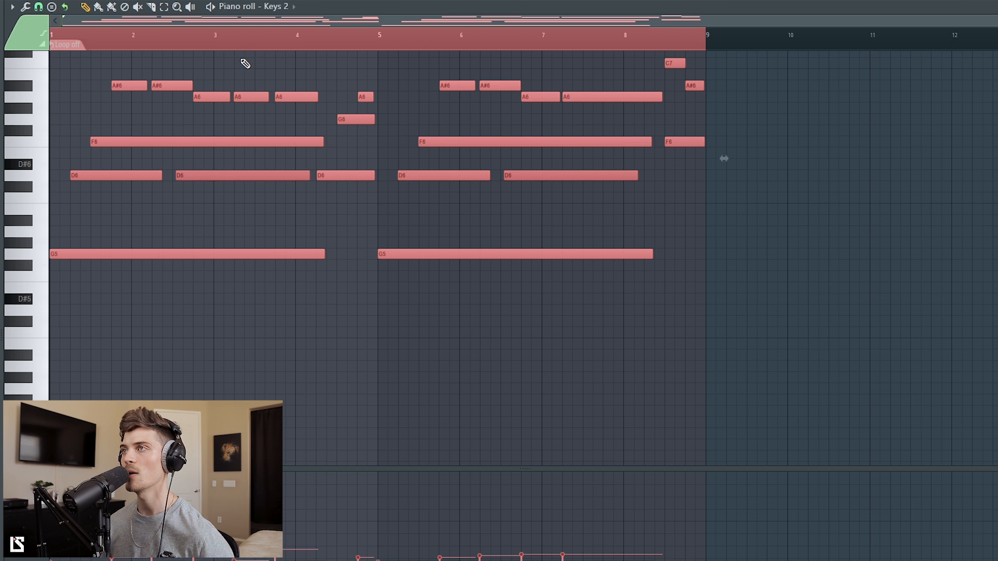
scroll(175, 64, up, 1)
key(ctrl+d)
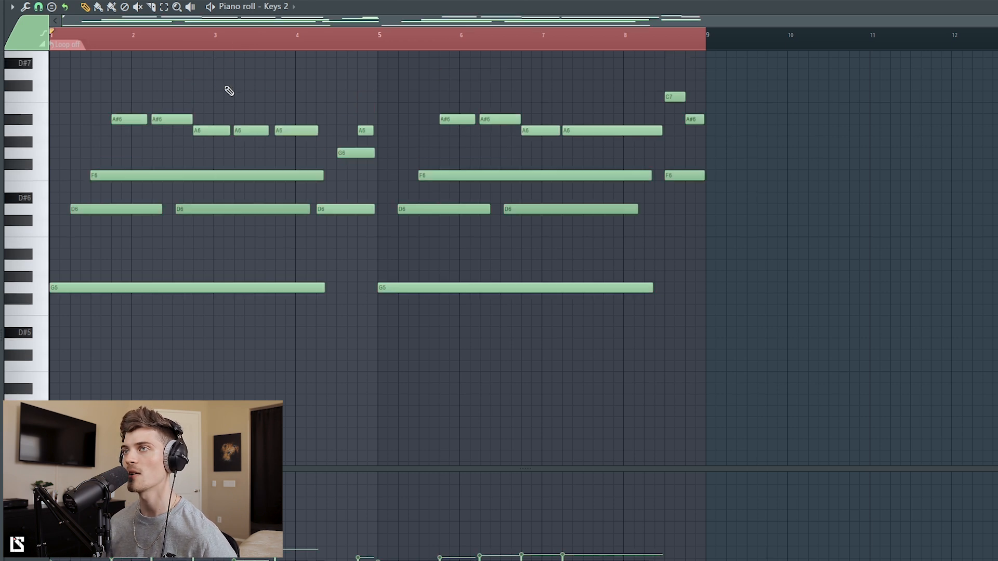
Step: Play the Keys 2 pattern and follow its notes through to the end of bar 8, and stop playback
key(space)
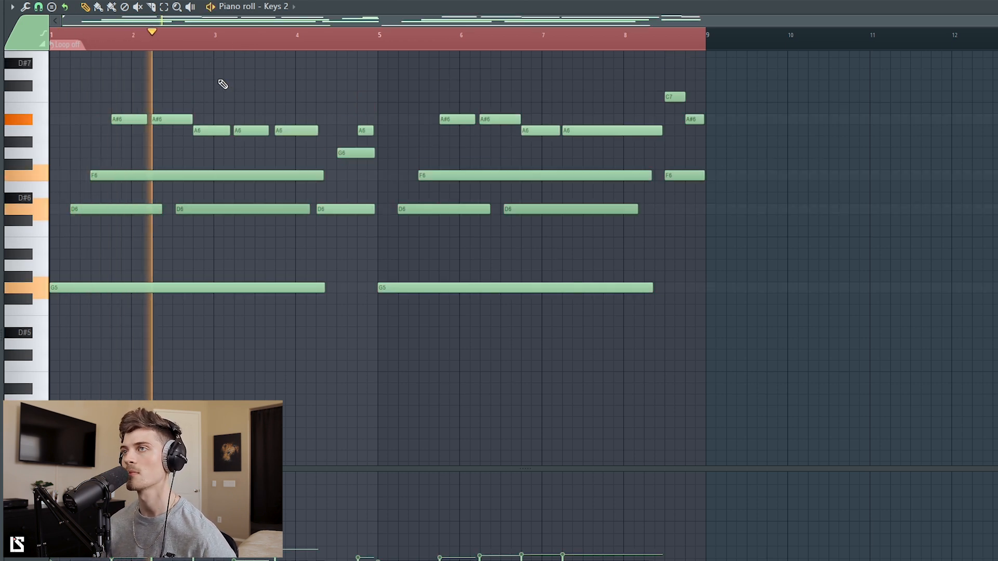
scroll(176, 45, up, 3)
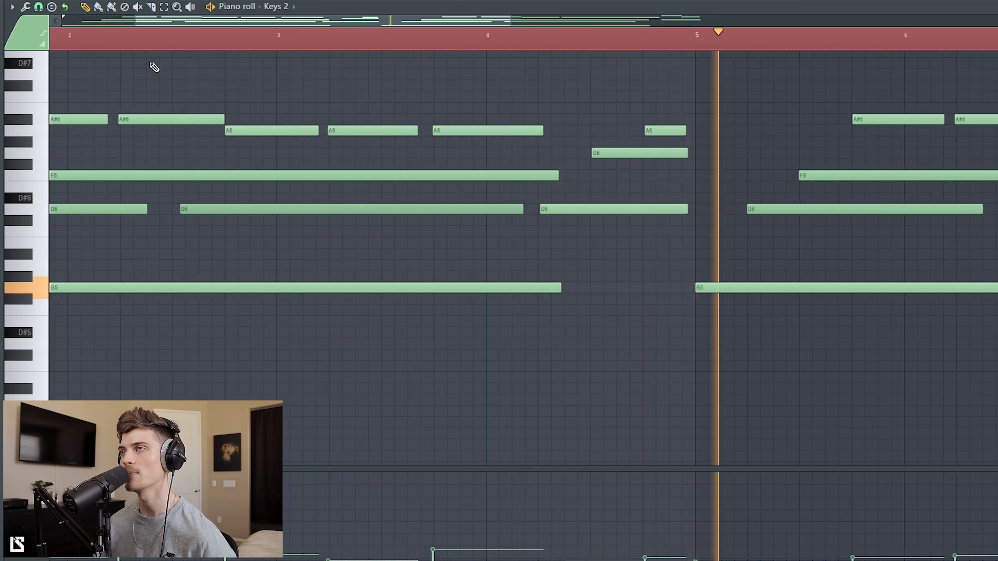
scroll(196, 52, up, 1)
drag(249, 29, 589, 20)
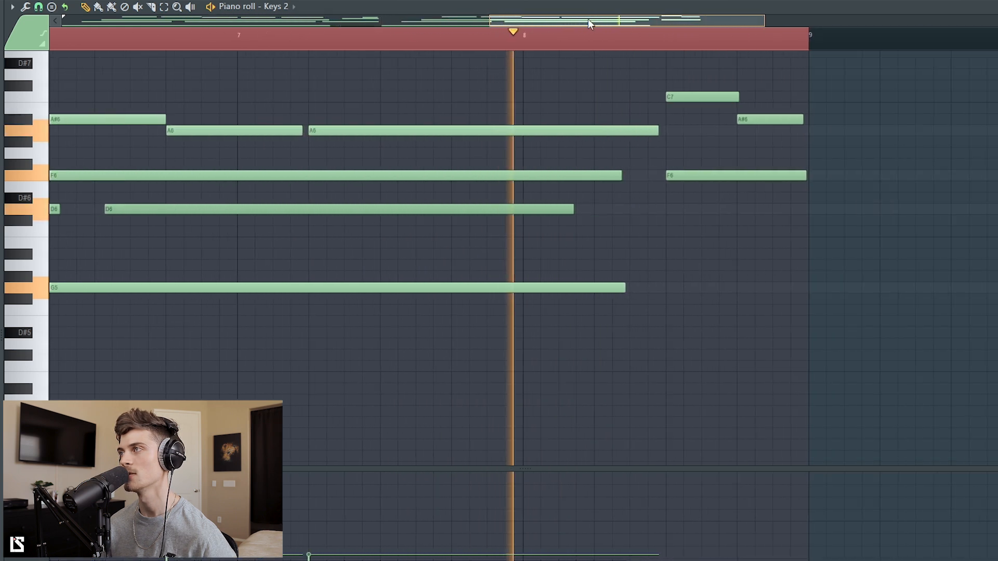
scroll(644, 49, up, 3)
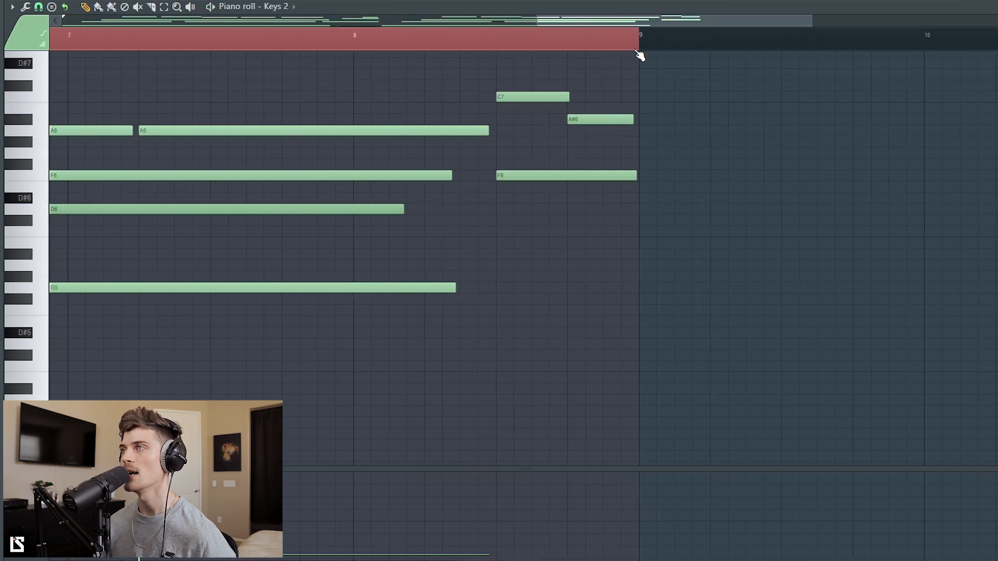
Step: Examine the closing Keys 2 notes of bar 8 against those ending bar 4, and the D6 note between bars 2 and 4
drag(469, 70, 805, 250)
scroll(478, 37, down, 8)
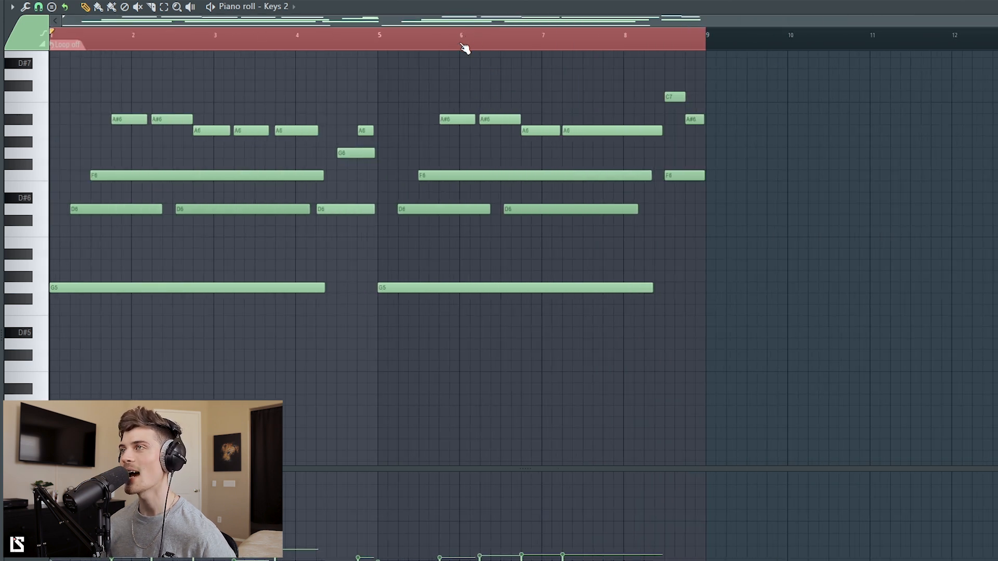
drag(682, 81, 694, 164)
drag(341, 92, 367, 99)
drag(668, 81, 709, 234)
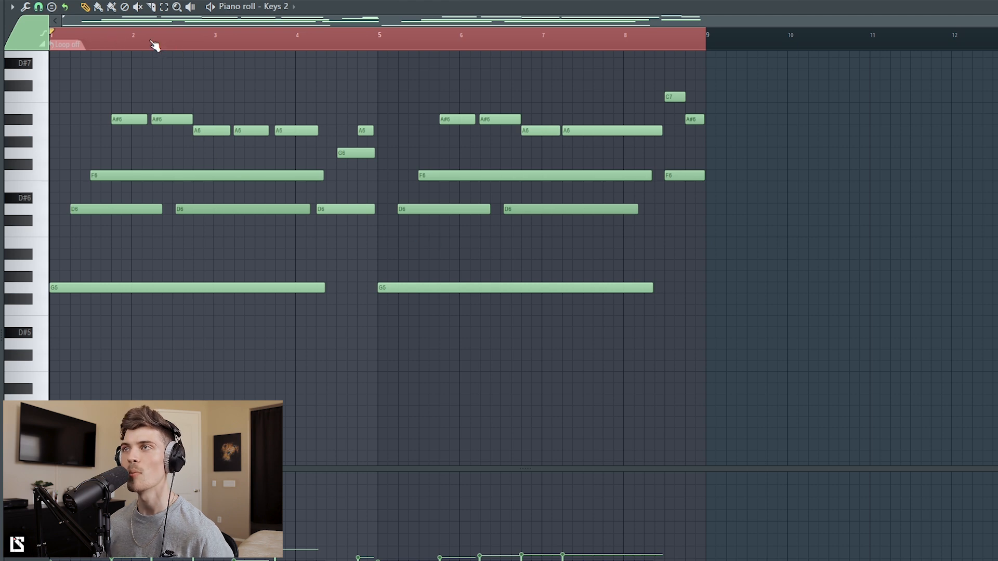
scroll(155, 46, up, 6)
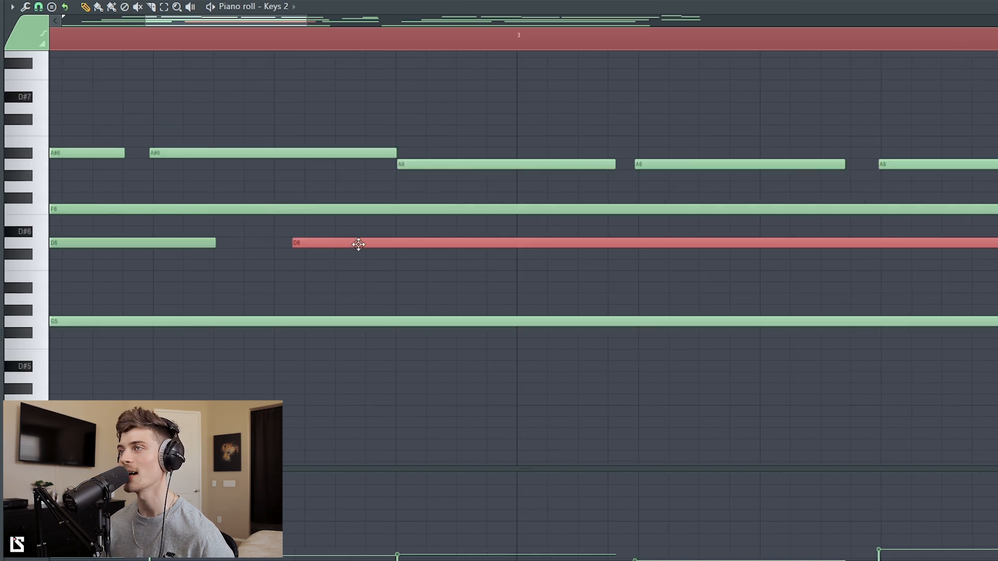
ctrl+click(360, 255)
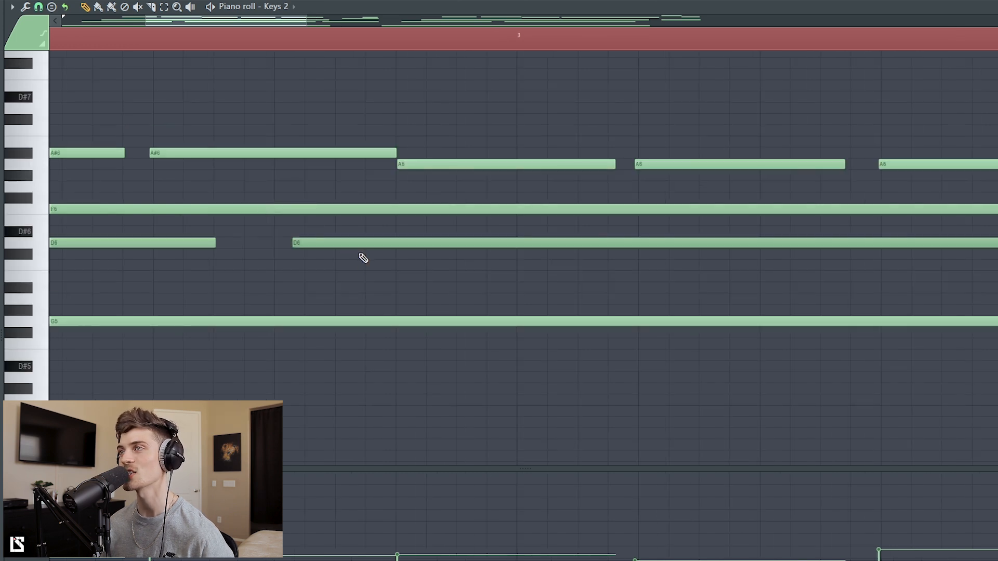
Step: Return to the playlist and play the arrangement from the start with the Keys 2 layer included
key(F6)
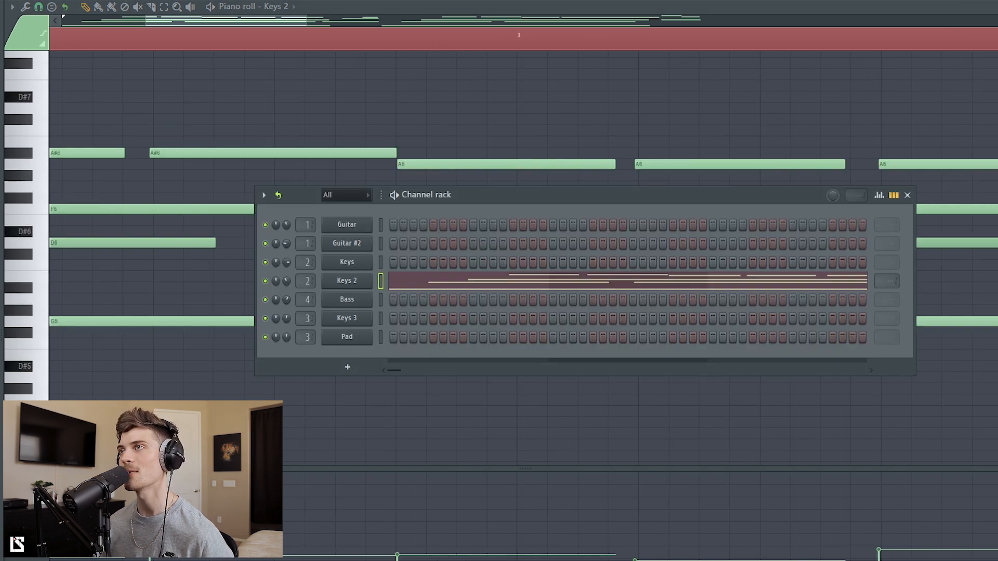
key(F5)
key(space)
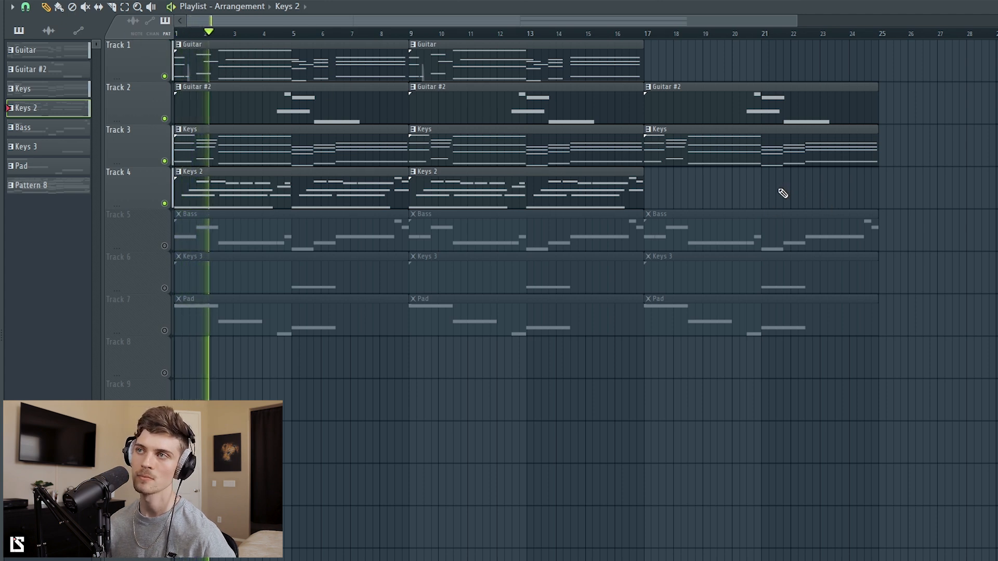
Step: Reopen the Keys 2 notes during playback, jump to just after bar 2 and follow the melody across the pattern
key(F6)
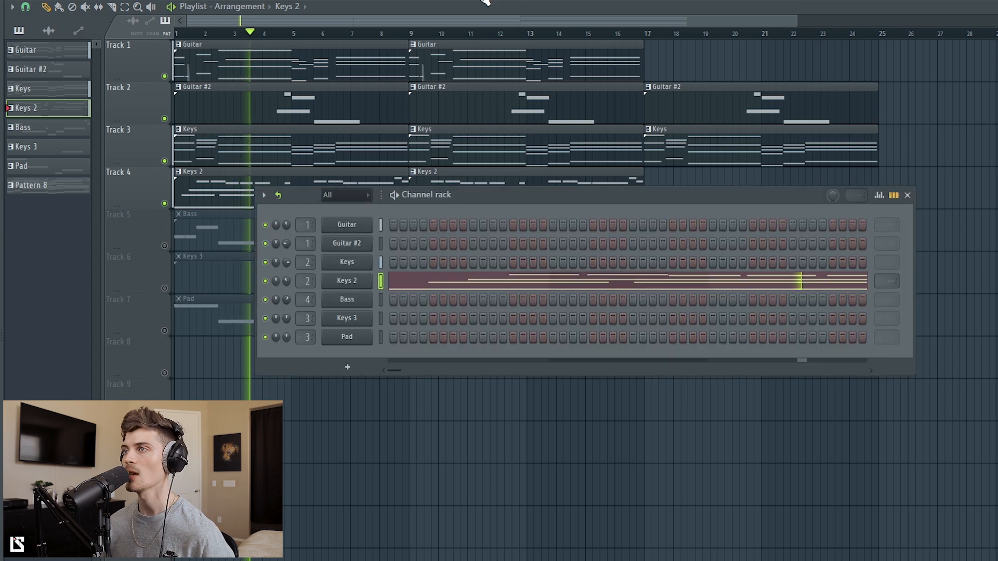
click(461, 286)
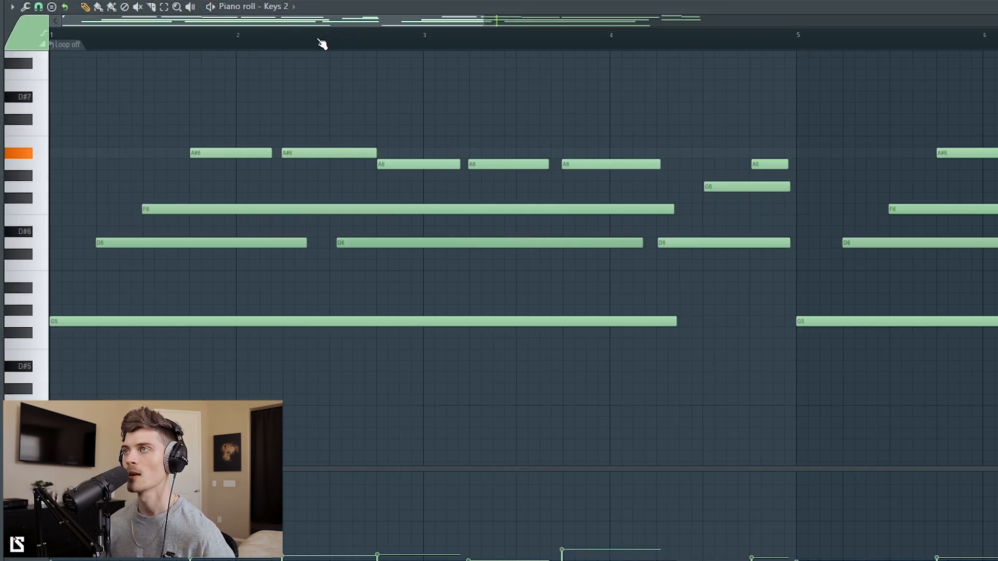
click(274, 43)
ctrl+click(583, 165)
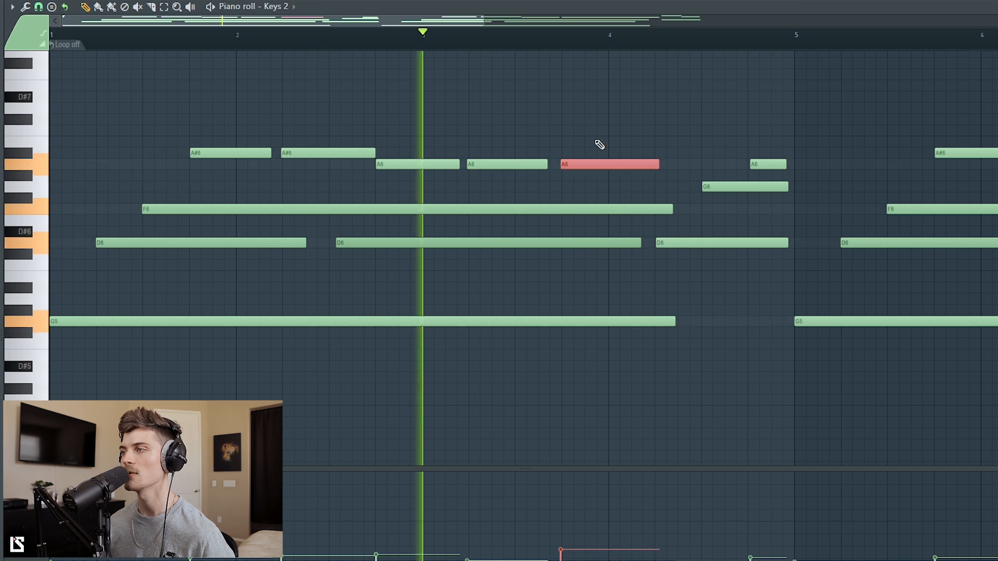
ctrl+click(596, 141)
scroll(417, 50, down, 4)
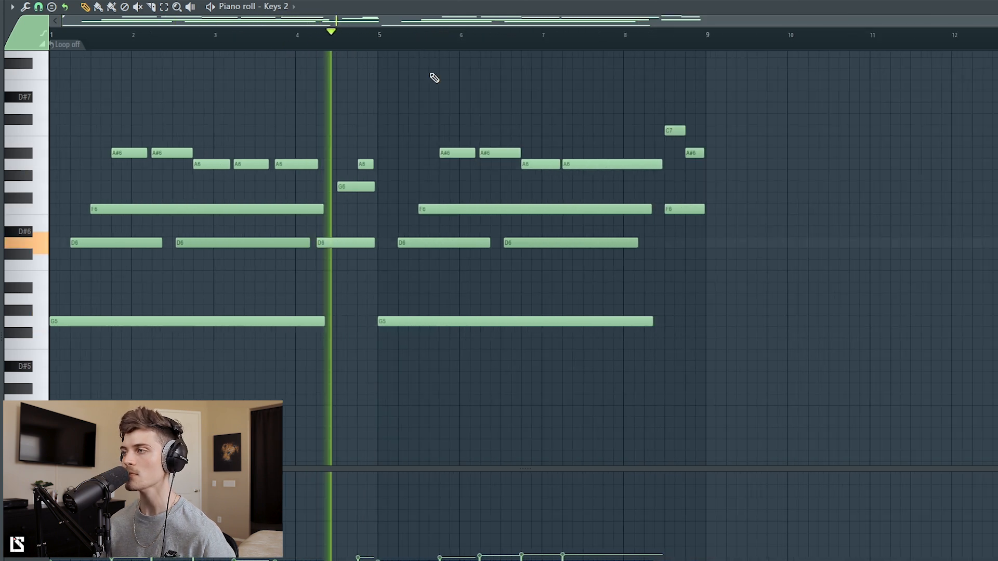
Step: Go back to the playlist and play the passage from bar 8 towards the second Keys 2 clip
key(F6)
key(F5)
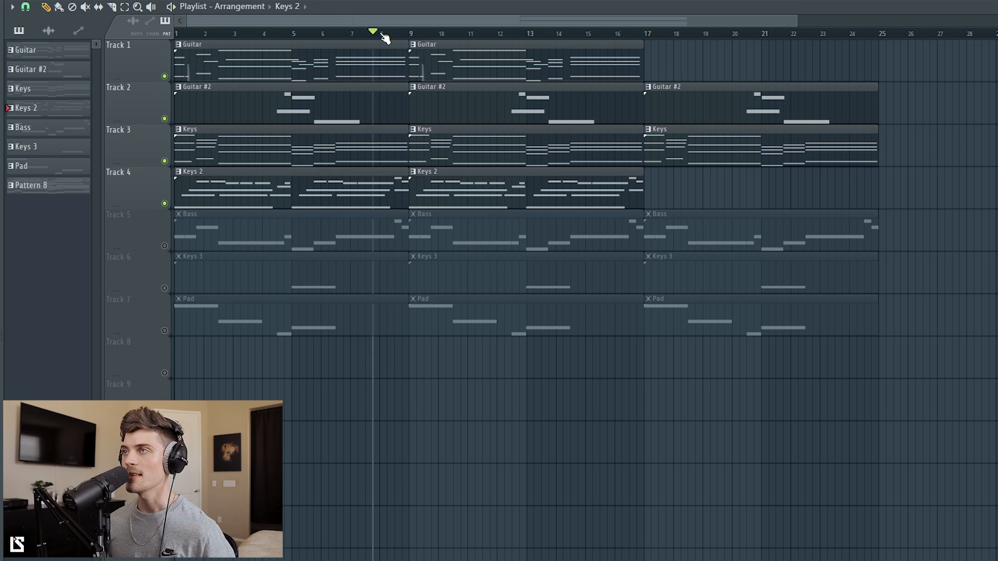
scroll(385, 38, up, 5)
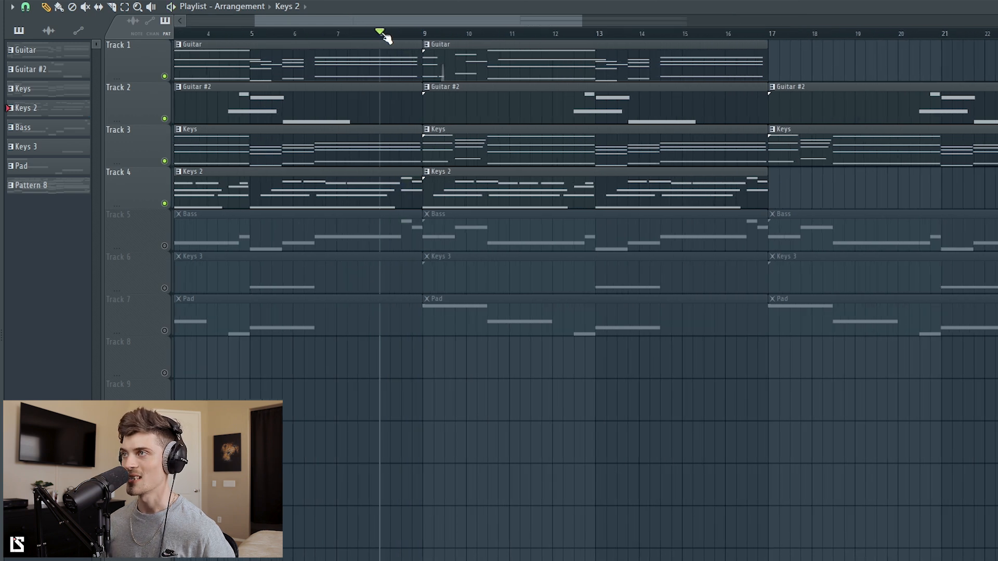
key(space)
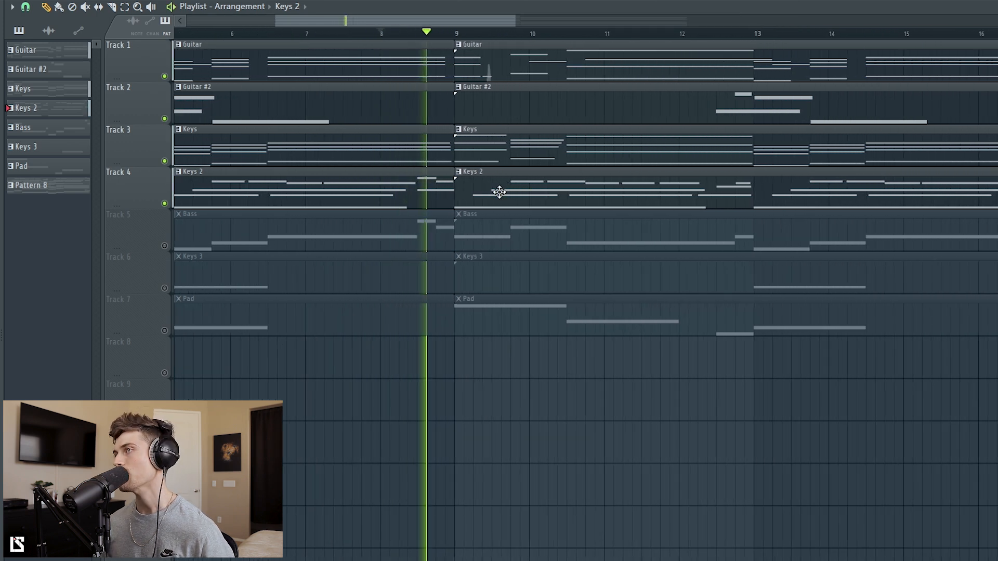
key(space)
scroll(376, 39, down, 5)
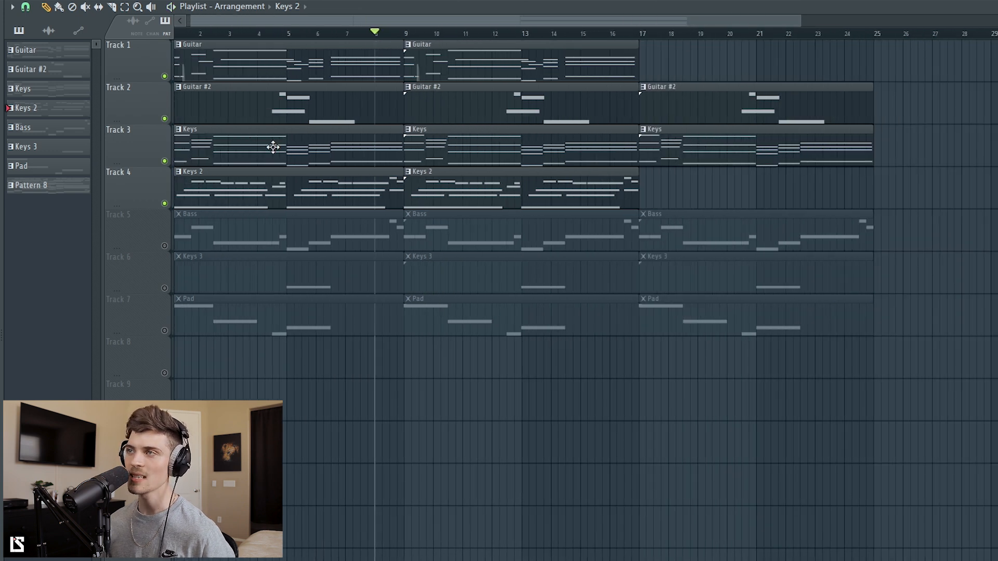
Step: Return the playhead to bar 1 in the playlist and switch on Track 5 with the Bass clips
click(266, 37)
click(272, 36)
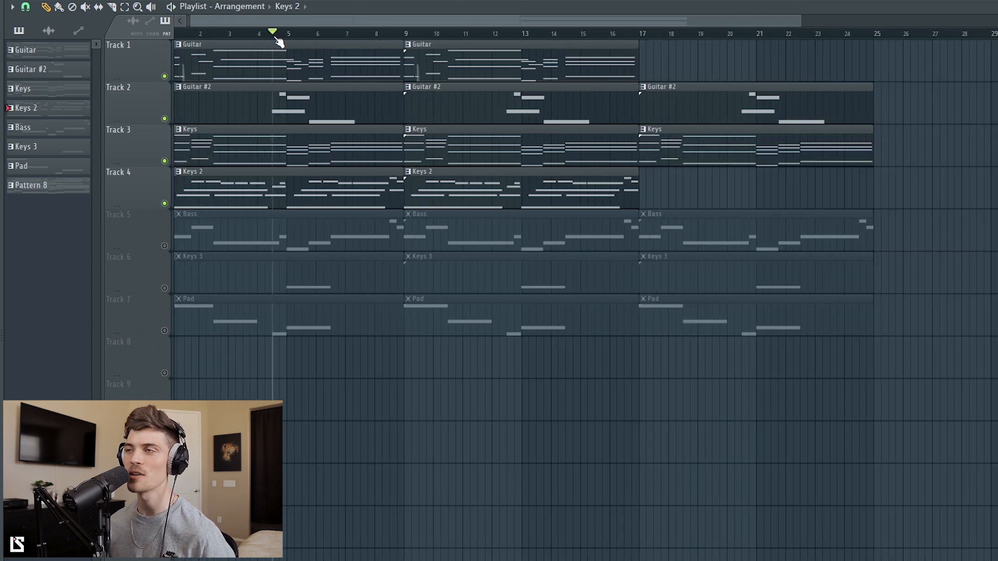
drag(268, 34, 51, 34)
scroll(267, 29, down, 4)
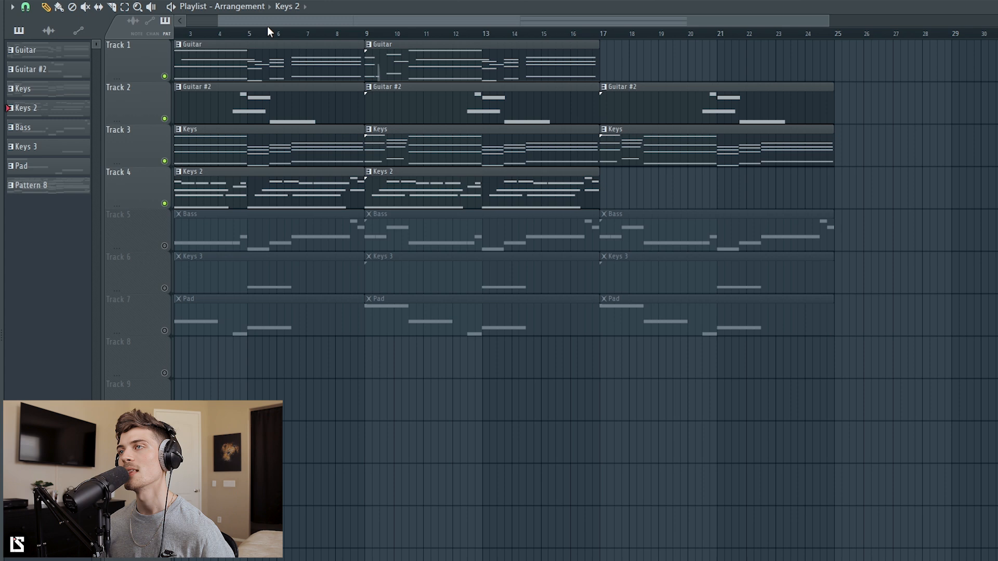
click(164, 245)
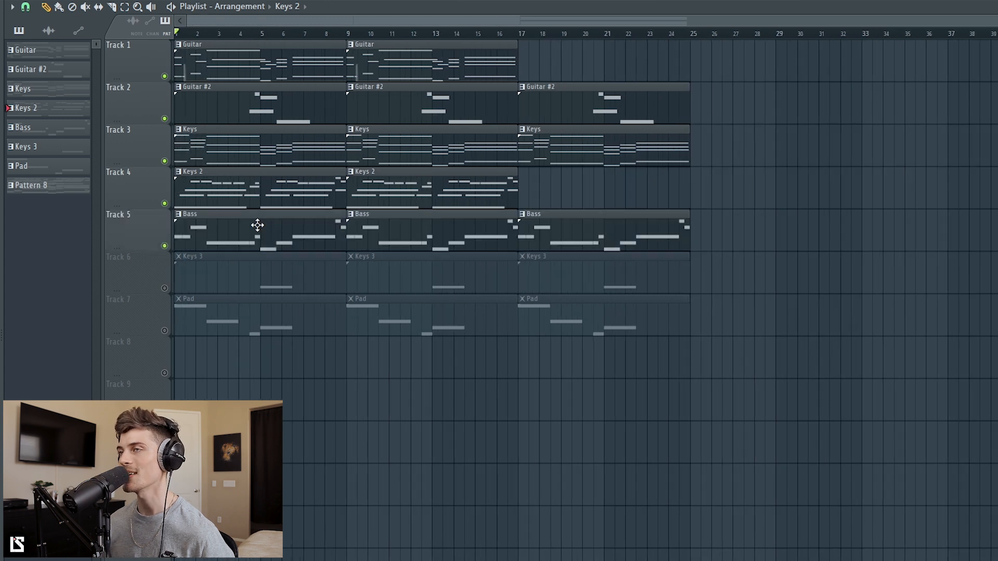
drag(283, 234, 384, 229)
ctrl+click(848, 213)
Step: Check which Kontakt instrument the Bass channel uses, and close the plugin and the channel rack
key(F6)
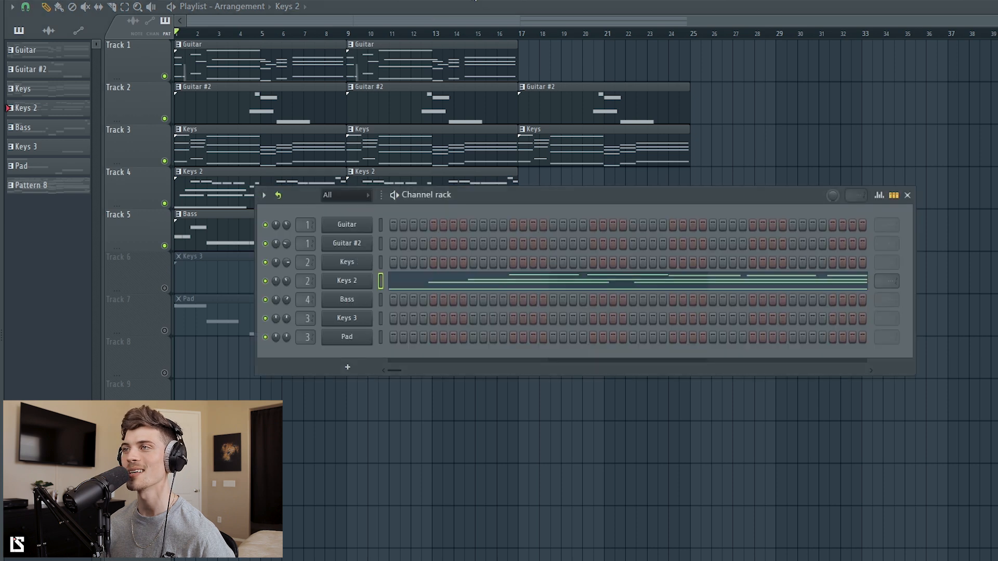
click(347, 299)
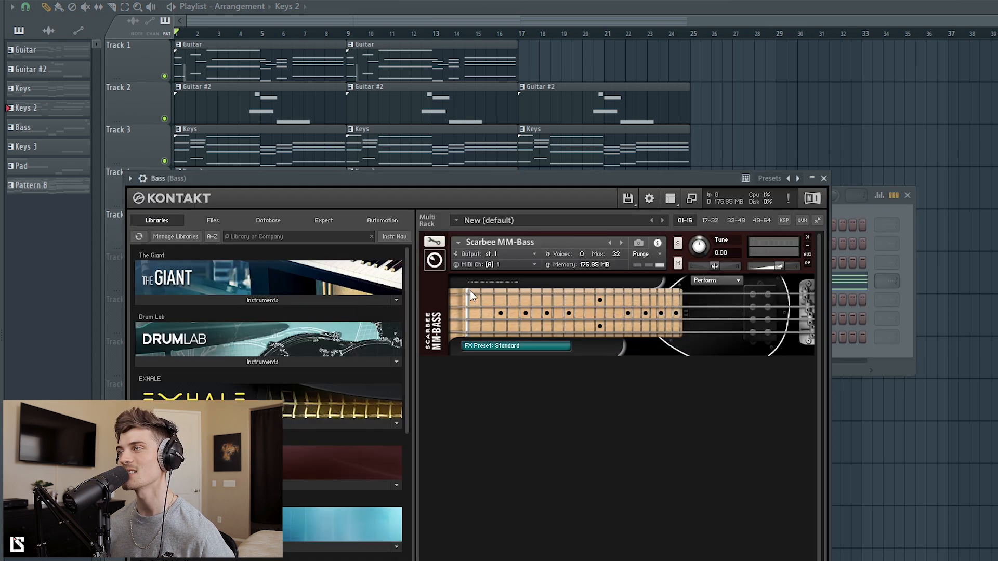
click(824, 179)
key(F6)
Step: Open the first Bass clip in the piano roll and play the bass line through bar 8
double_click(252, 233)
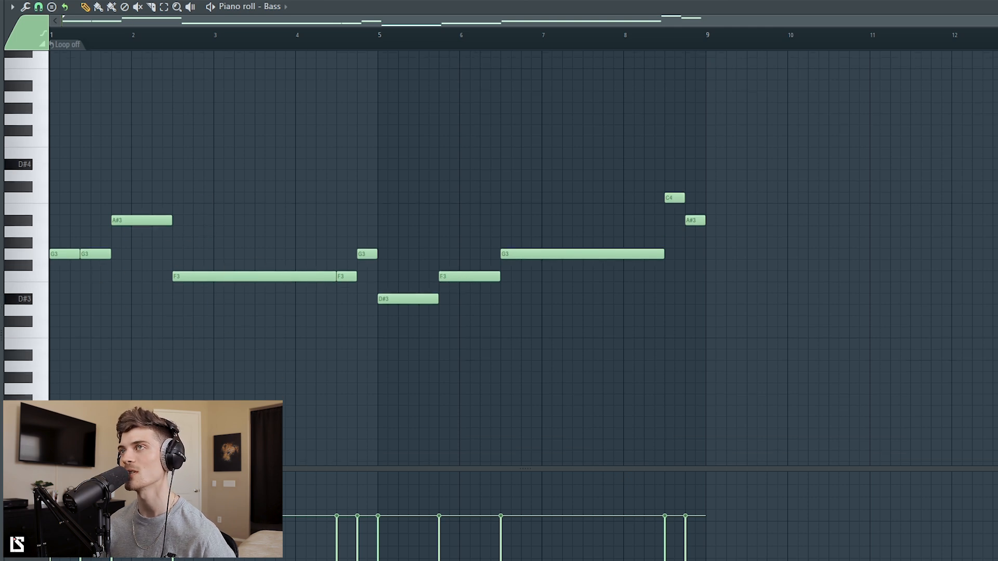
key(space)
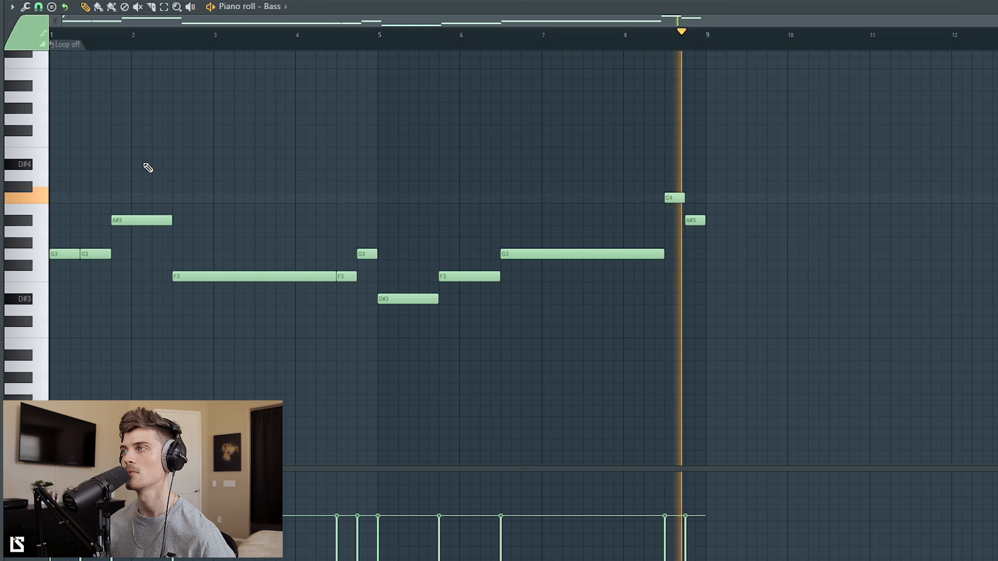
key(space)
Step: Open the first Keys clip from the playlist and examine its low root notes for comparison with the bass line
key(F6)
key(F5)
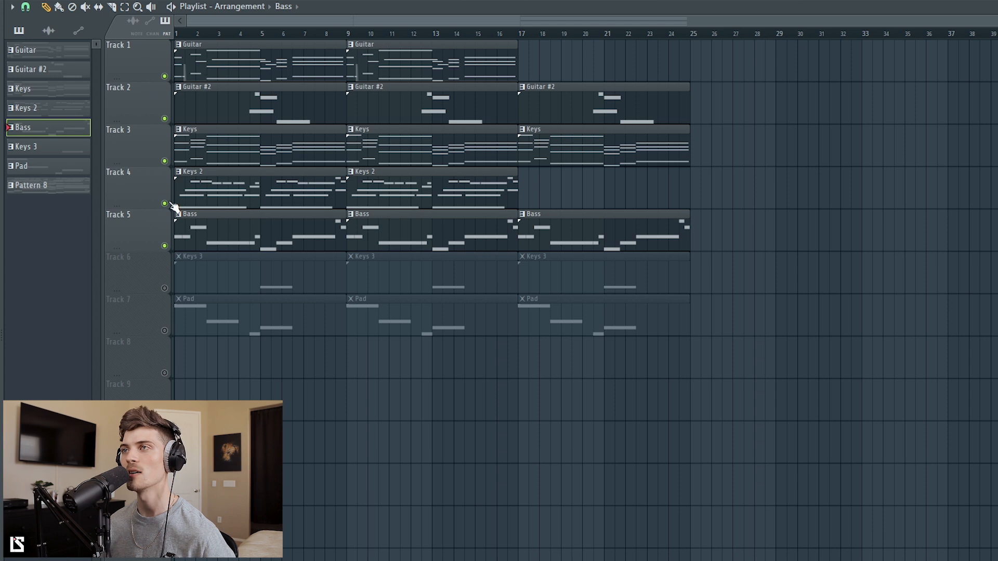
double_click(187, 159)
scroll(98, 161, down, 1)
drag(67, 158, 439, 299)
drag(427, 158, 643, 320)
click(617, 345)
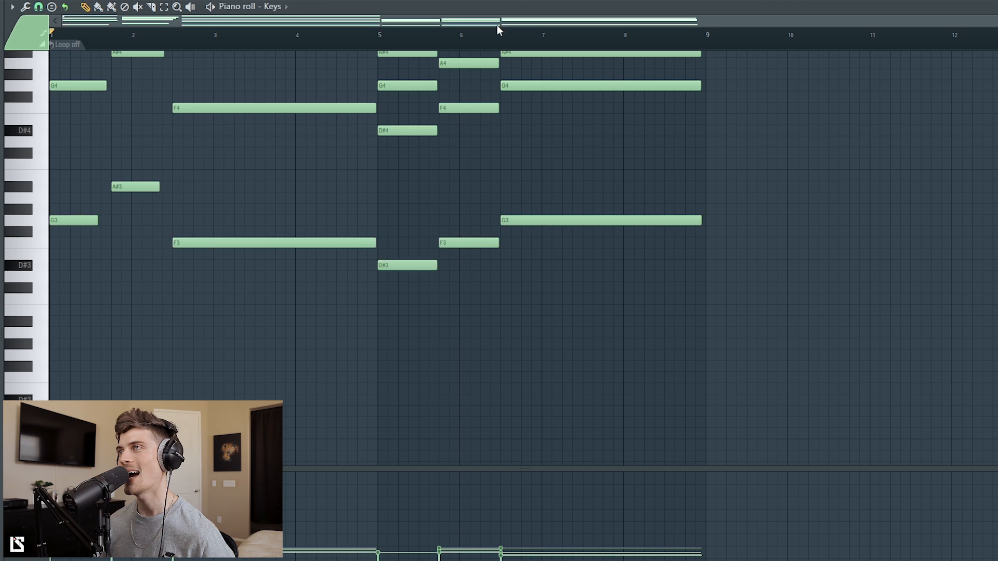
Step: Return to the playlist and leave only Track 3 (Keys) and Track 5 (Bass) switched on
key(F6)
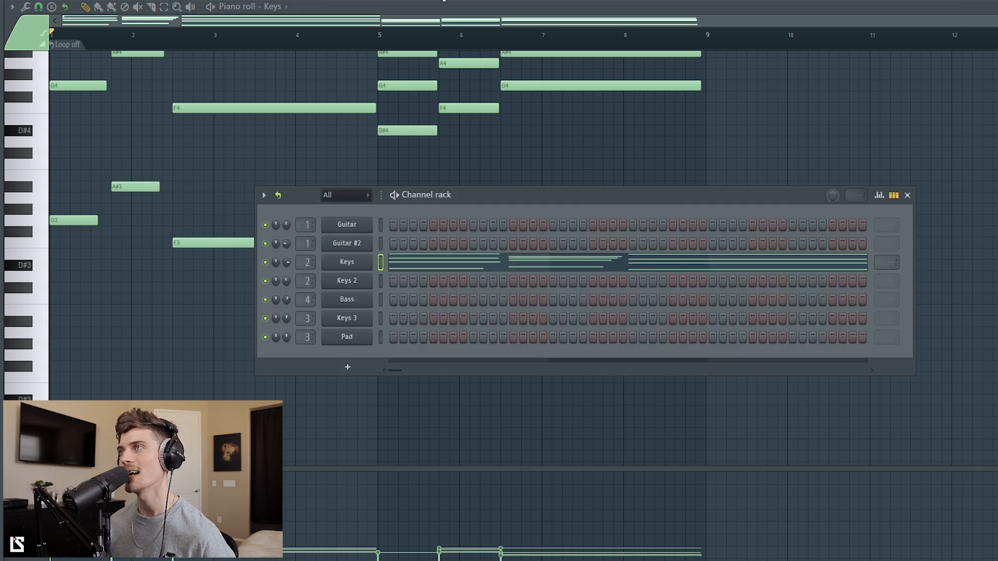
key(F5)
click(165, 247)
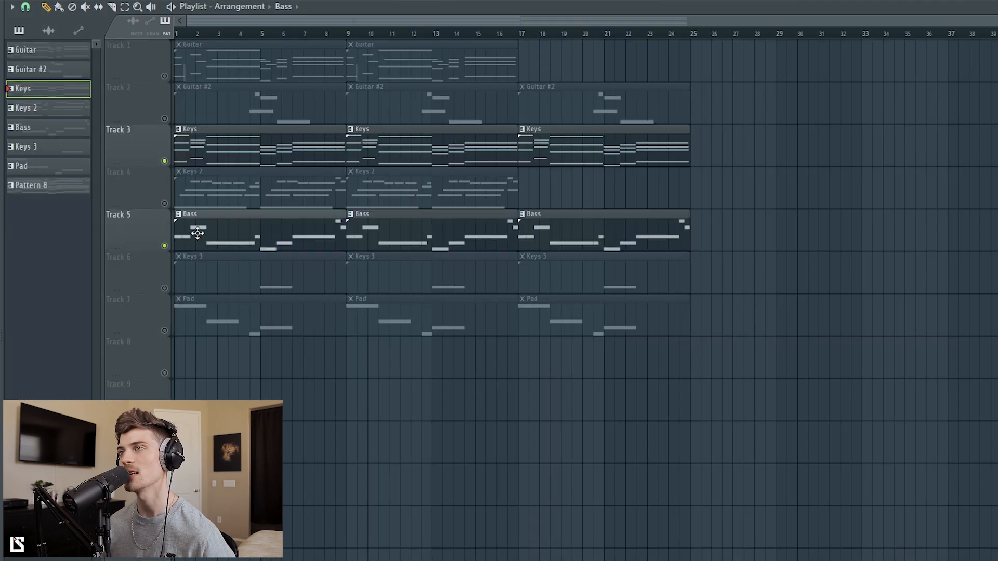
Step: Open the first Bass clip in the piano roll, switch playback to song mode and play it together with the Keys part
double_click(196, 232)
scroll(192, 57, left, 1)
scroll(200, 148, up, 2)
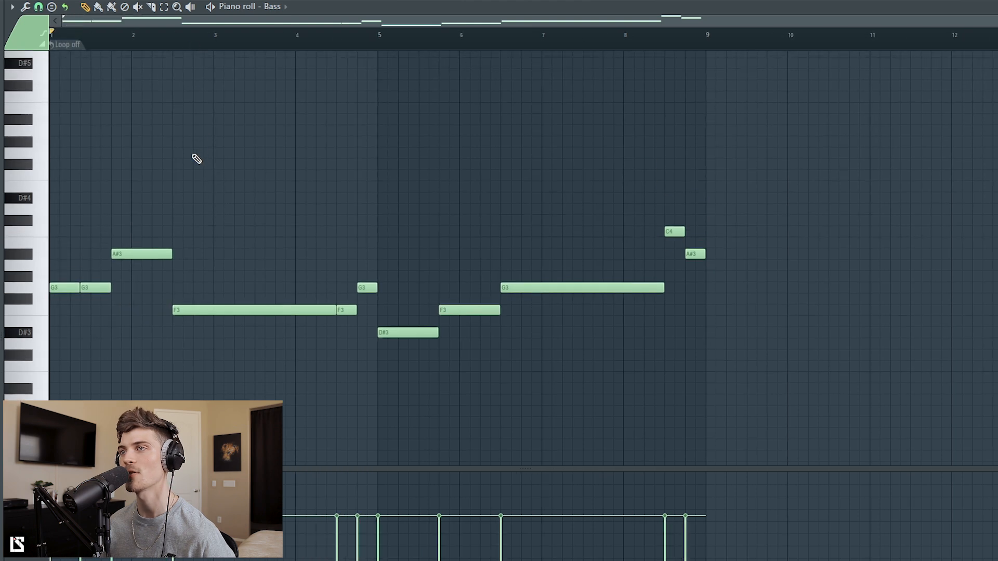
key(space)
key(space)
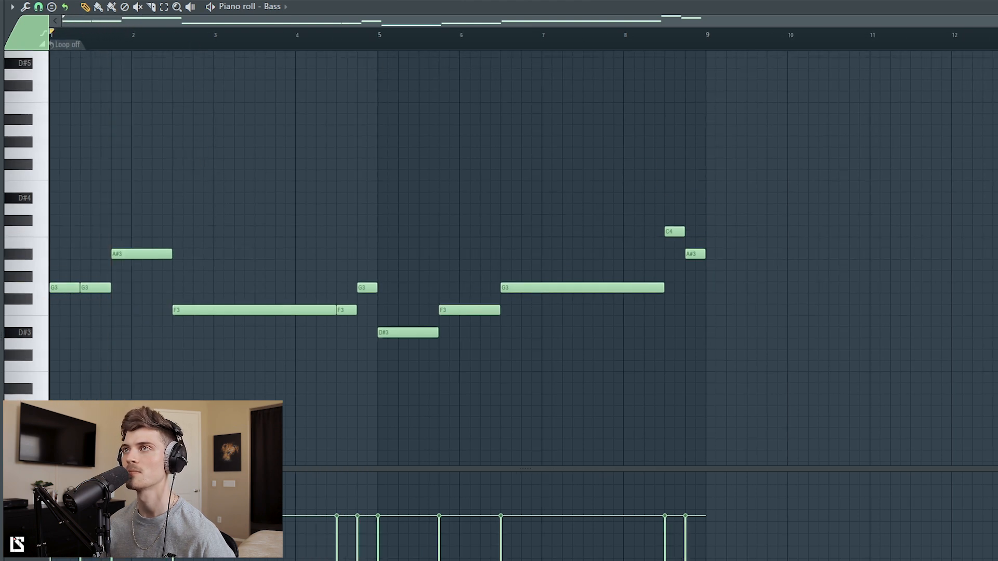
key(l)
key(space)
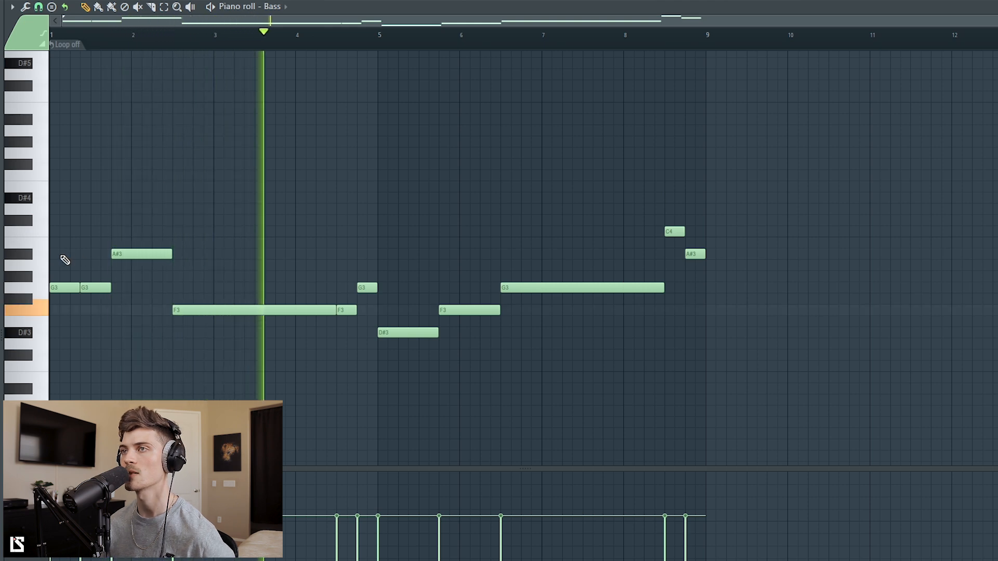
Step: Highlight the Bass notes G3, A#3, F3, D#3, F3 and G3 that follow the chord roots, play the line and return to the playlist
key(space)
mouse_move(60, 245)
mouse_down()
mouse_move(134, 272)
mouse_move(249, 348)
mouse_up()
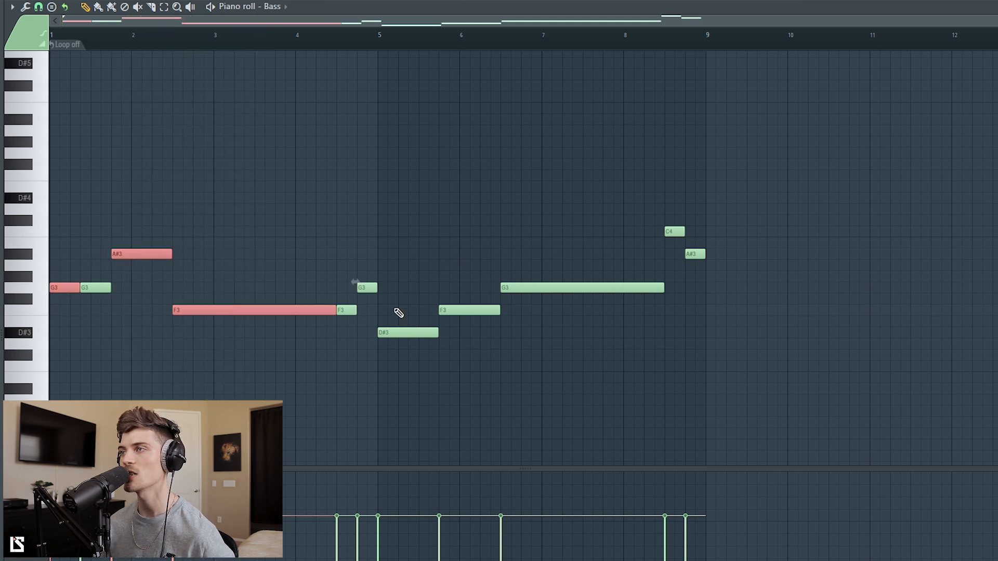
drag(394, 318, 448, 353)
key(space)
drag(465, 292, 537, 329)
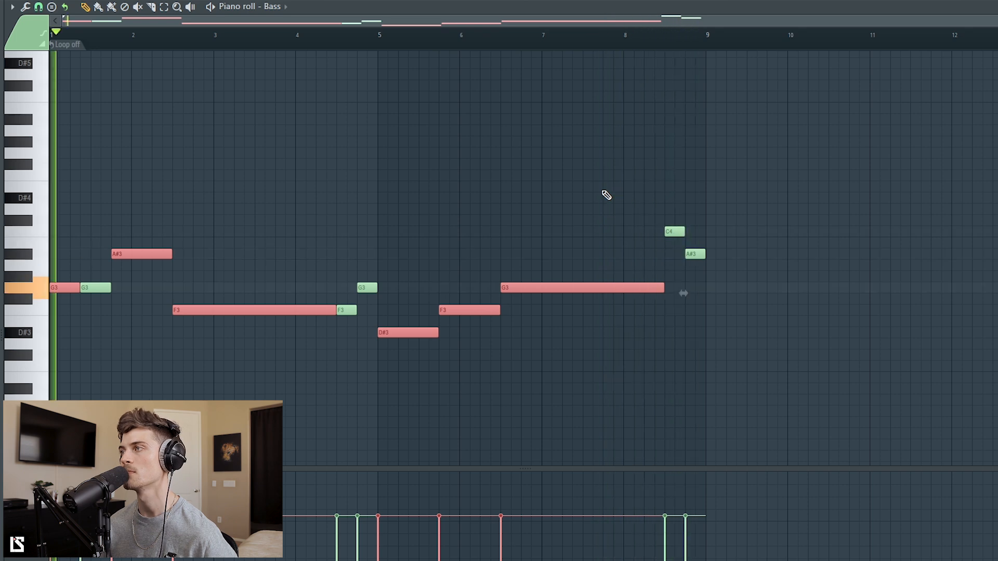
key(space)
click(483, 1)
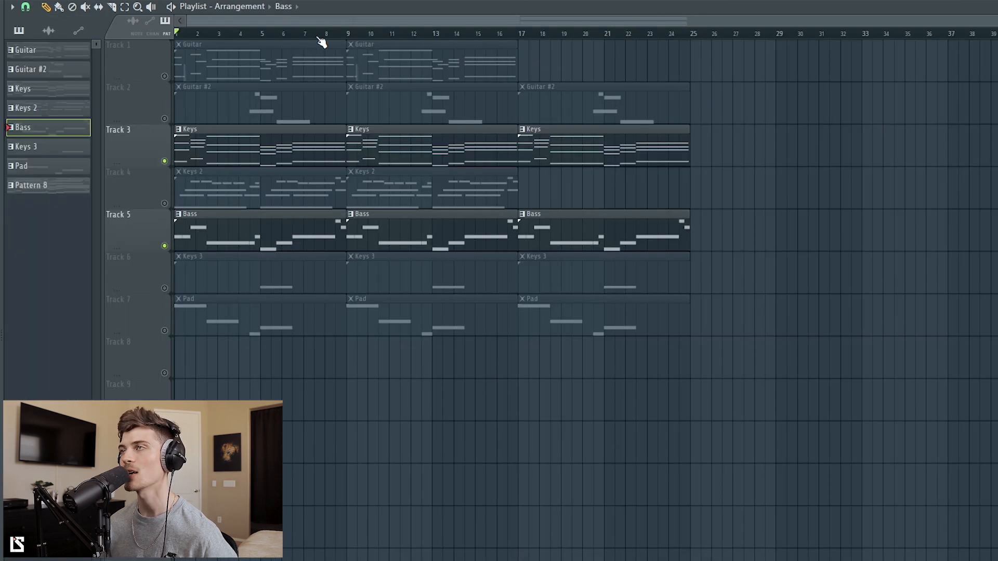
Step: Switch on Track 1 (Guitar), Track 2 (Guitar #2), Track 4 (Keys 2) and Track 6 (Keys 3)
click(164, 119)
click(164, 203)
click(165, 76)
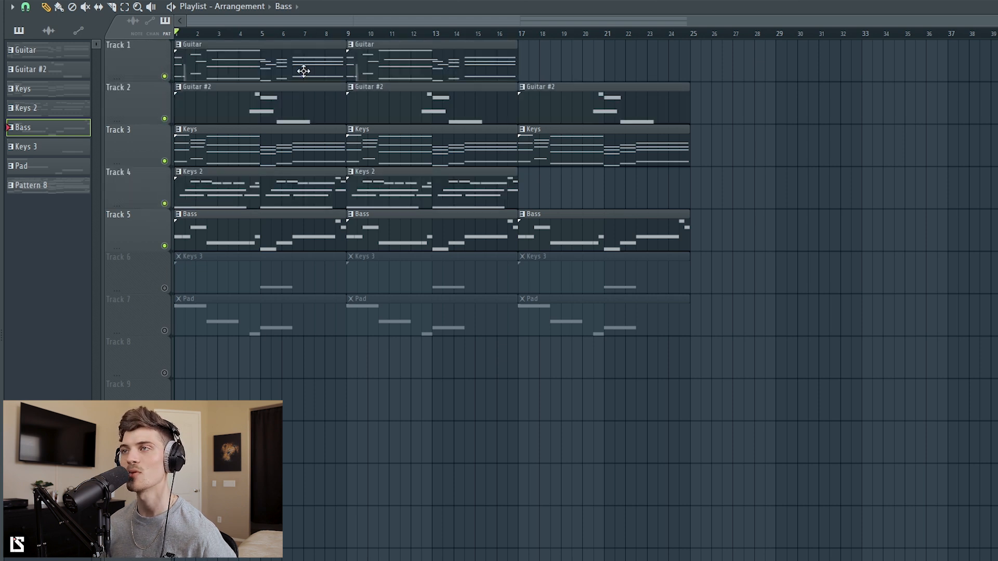
click(164, 288)
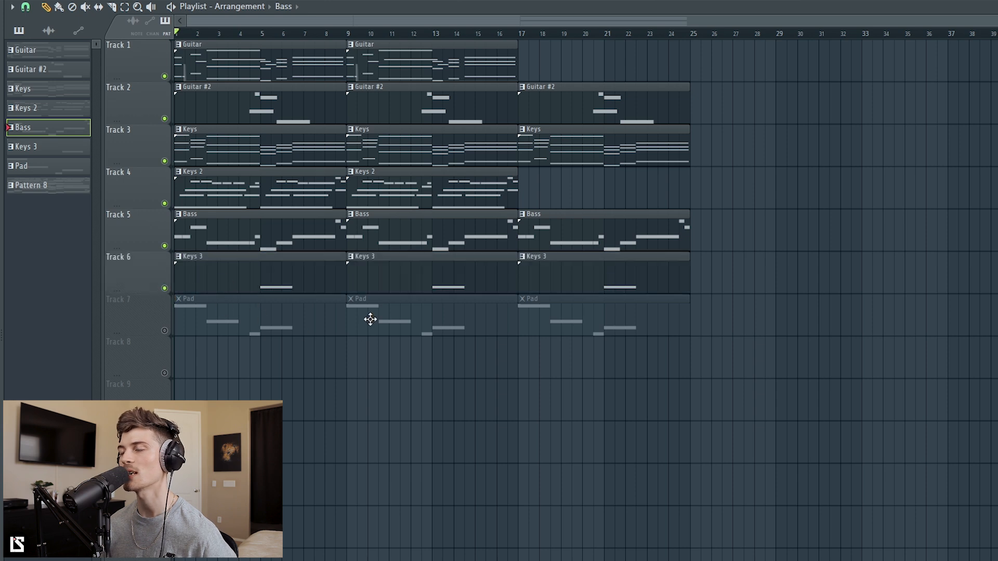
Step: Open the Keys 3 channel's Omnisphere instrument to show its patch, and close it along with the channel rack
key(F6)
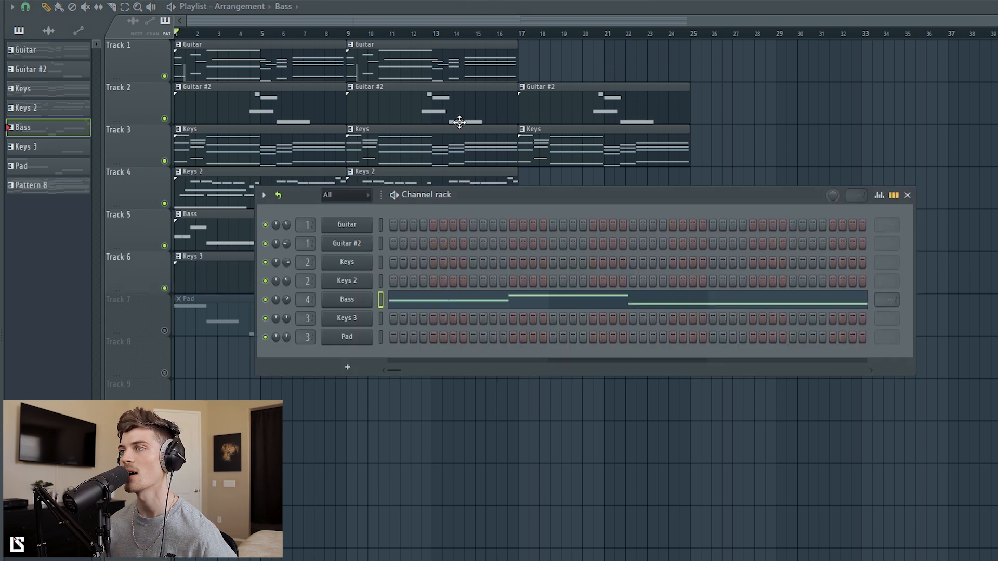
click(353, 322)
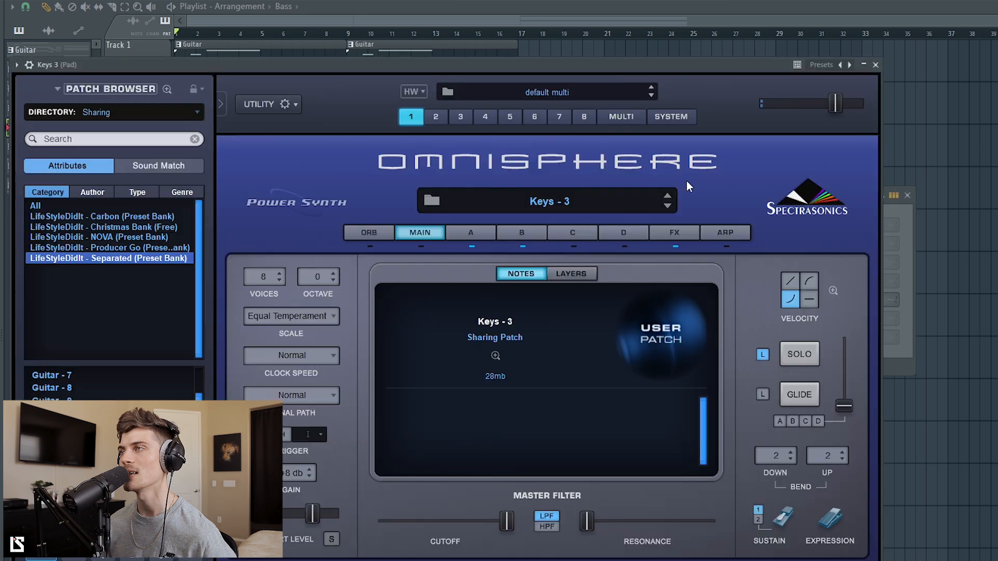
click(876, 64)
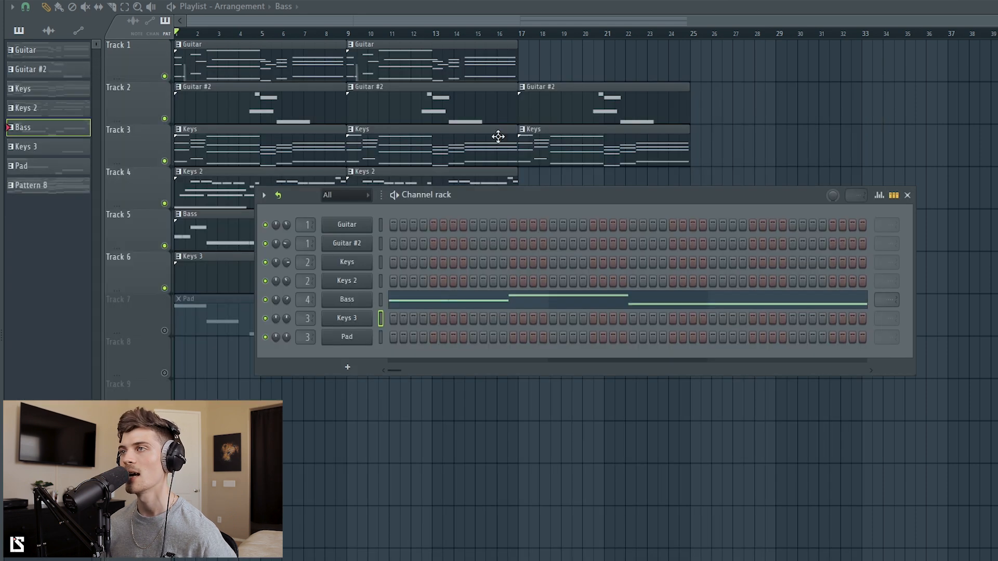
key(F6)
Step: Solo Track 6 (Keys 3) and play its single note from bar 5
drag(240, 32, 261, 34)
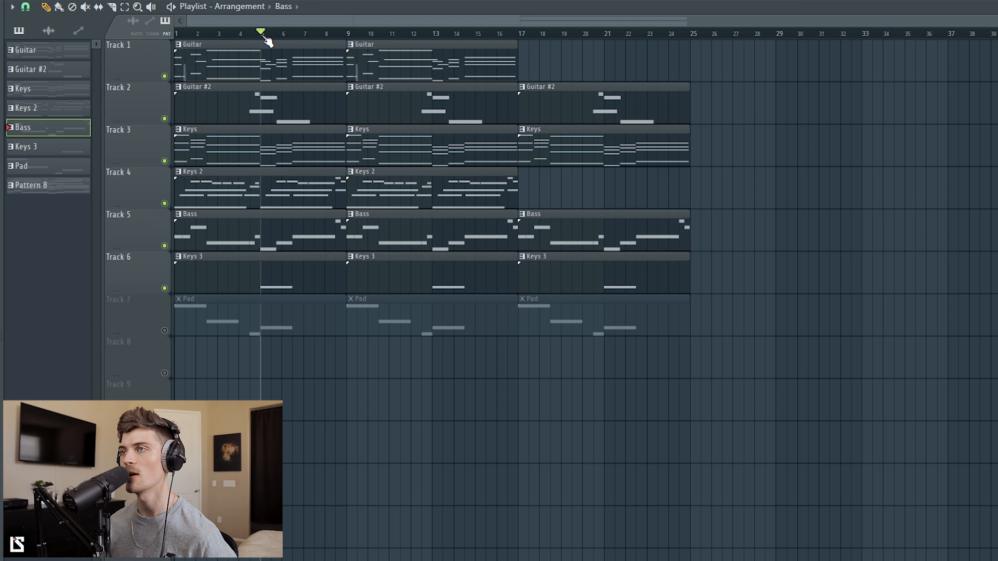
right_click(165, 287)
key(space)
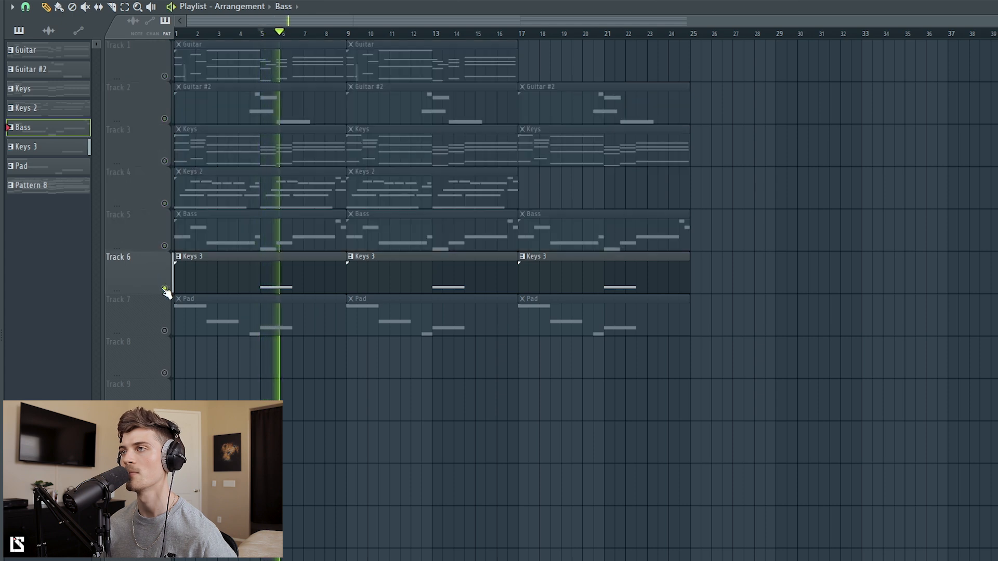
key(space)
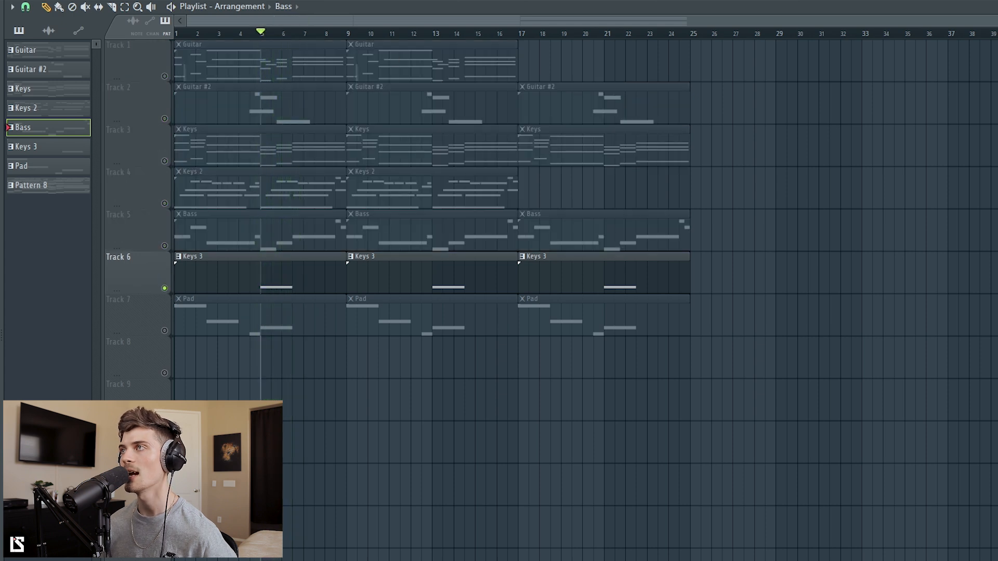
Step: Bypass Fruity Reeverb 2 on the Pad mixer track, play Keys 3 dry for comparison and re-enable the reverb
key(F9)
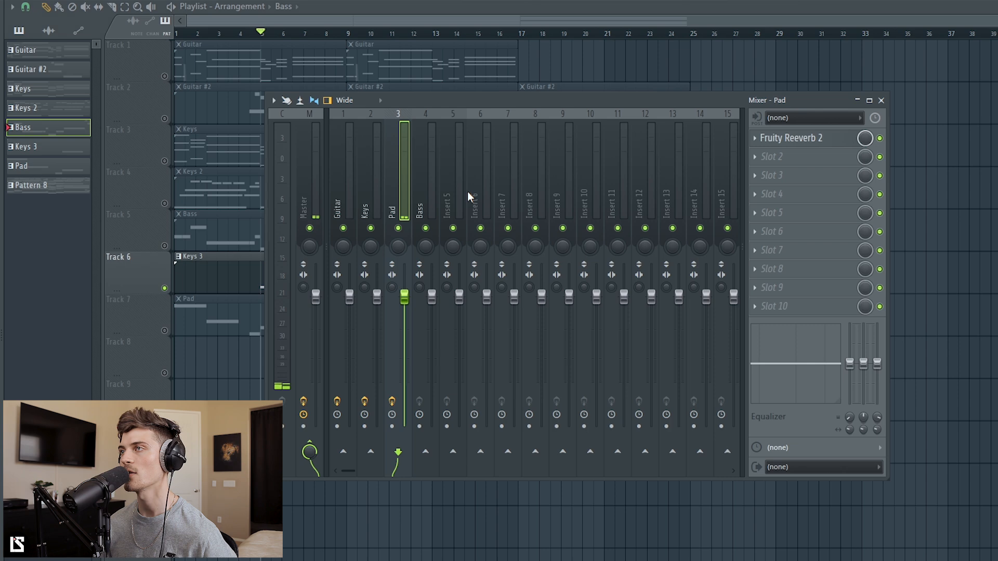
click(881, 138)
key(space)
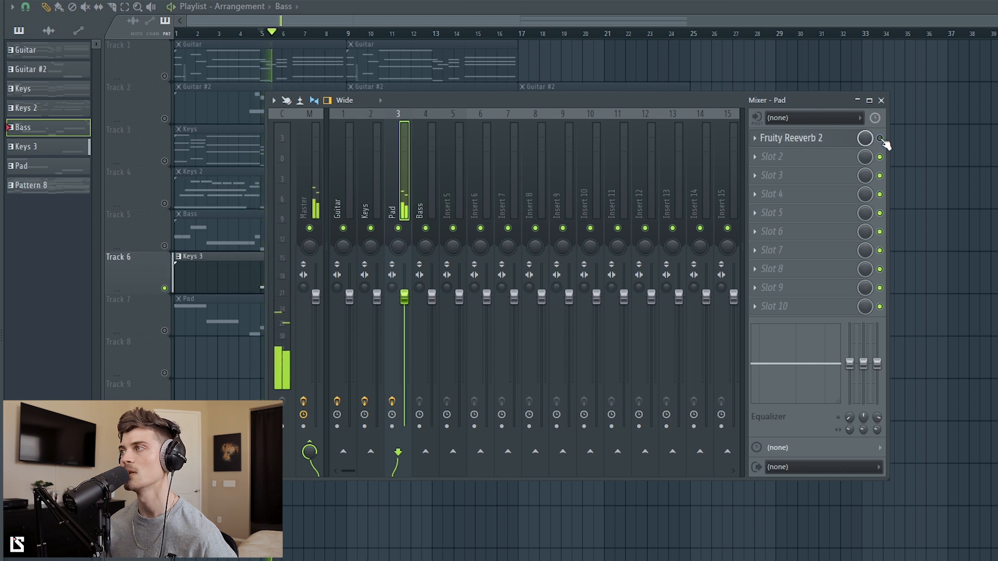
key(space)
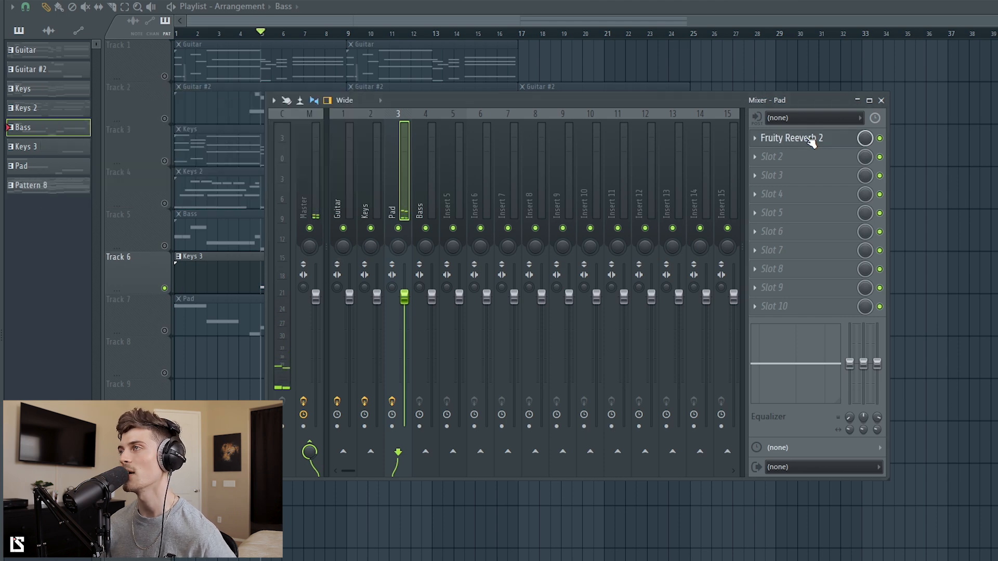
click(801, 138)
click(364, 100)
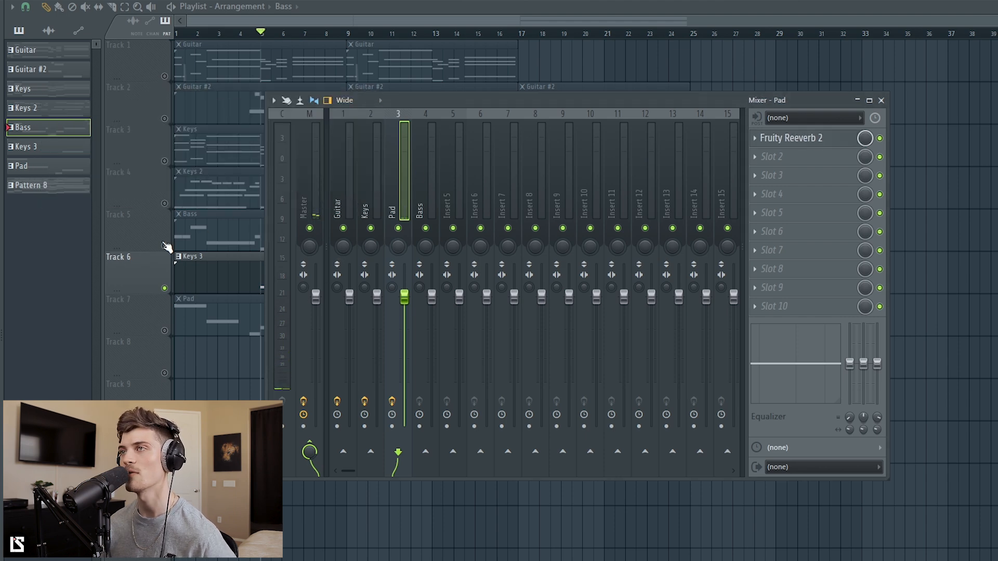
key(F9)
Step: Switch Tracks 1 to 5 back on and play them together with Keys 3 from bar 4
click(164, 203)
click(164, 161)
click(165, 119)
click(165, 76)
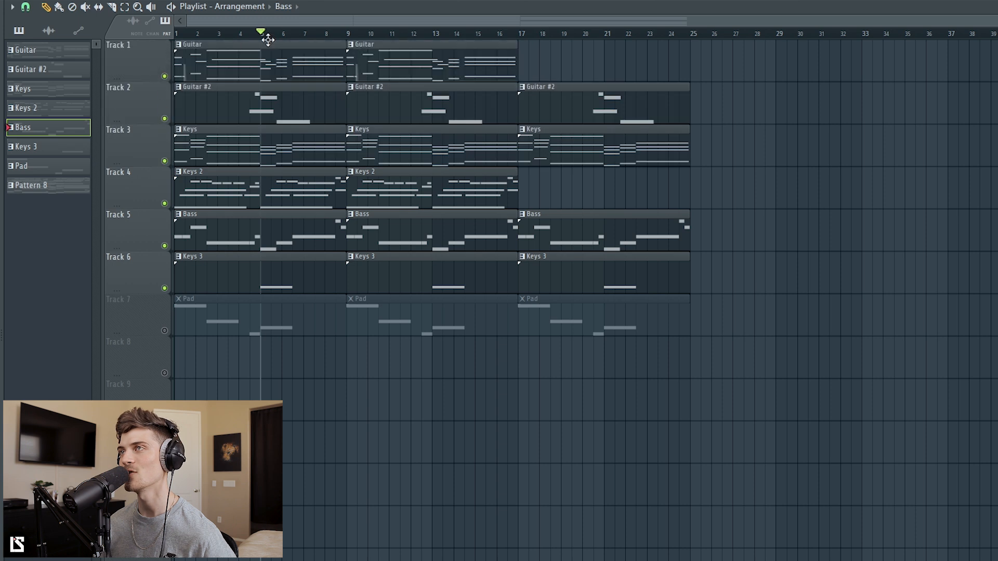
key(space)
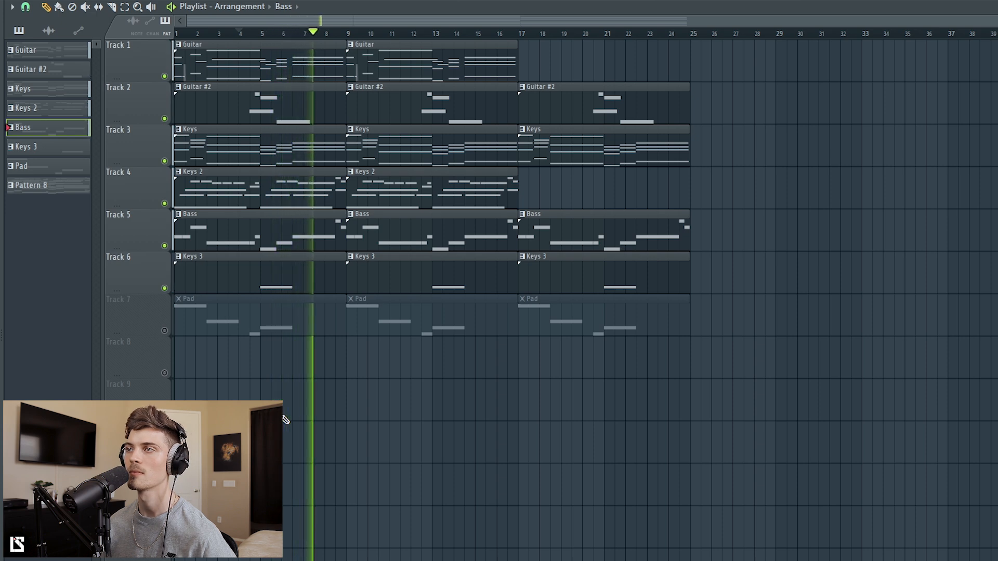
key(space)
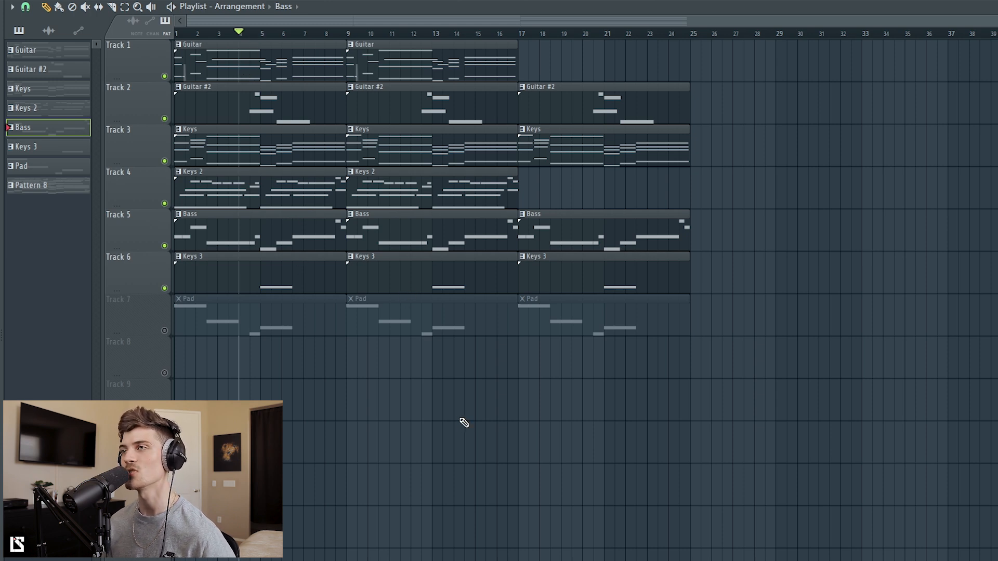
Step: Solo Track 7 (Pad) and open the Pad channel's Omnisphere instrument to show its patch
ctrl+click(164, 331)
key(space)
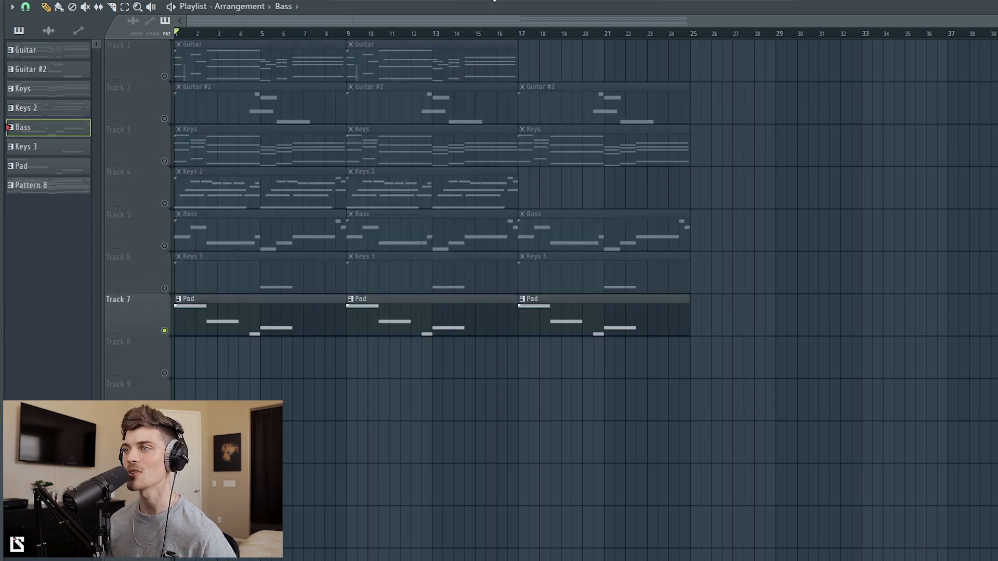
key(F6)
click(347, 337)
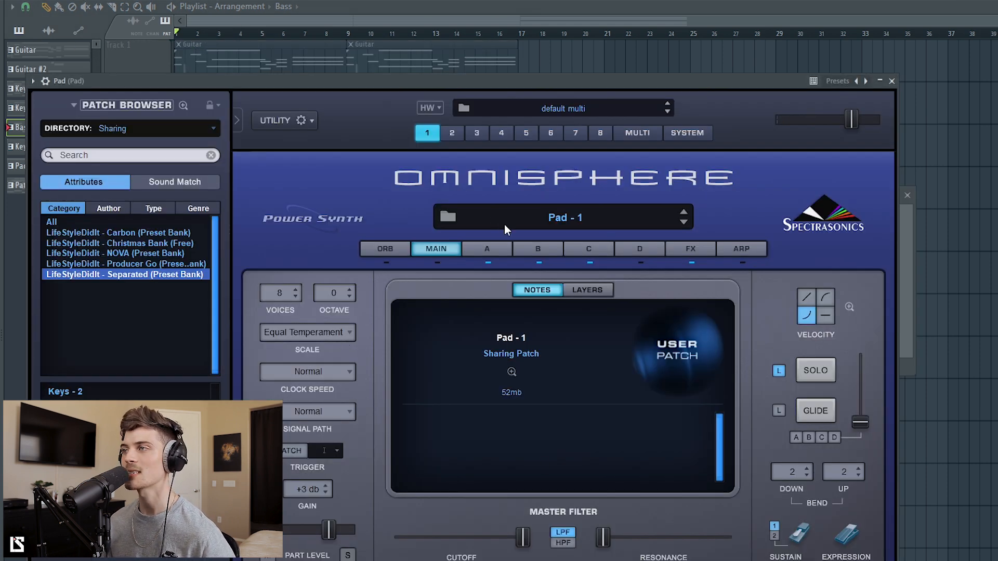
click(892, 81)
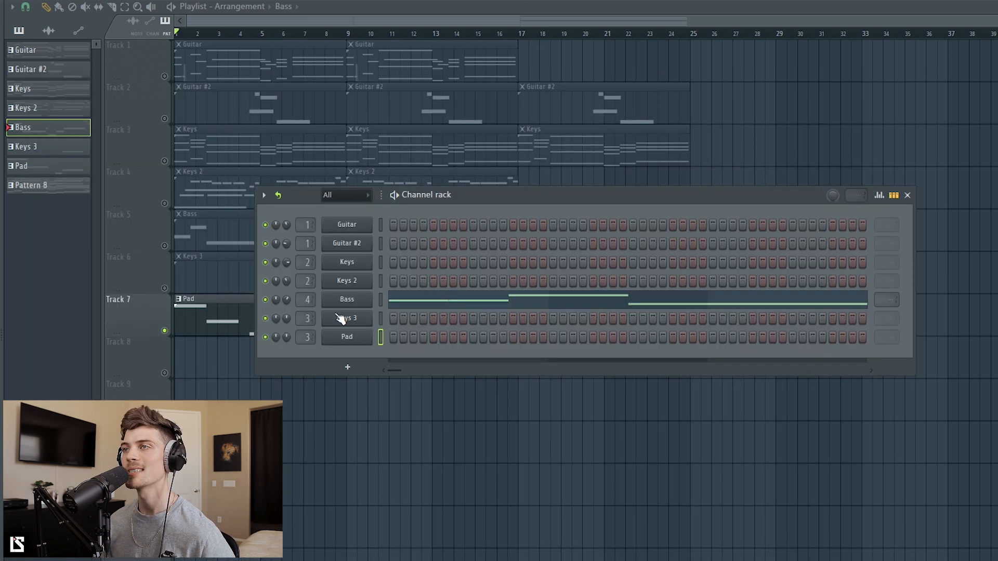
key(F6)
Step: Play the soloed Pad part from bar 1 and check the effects on its mixer track
key(space)
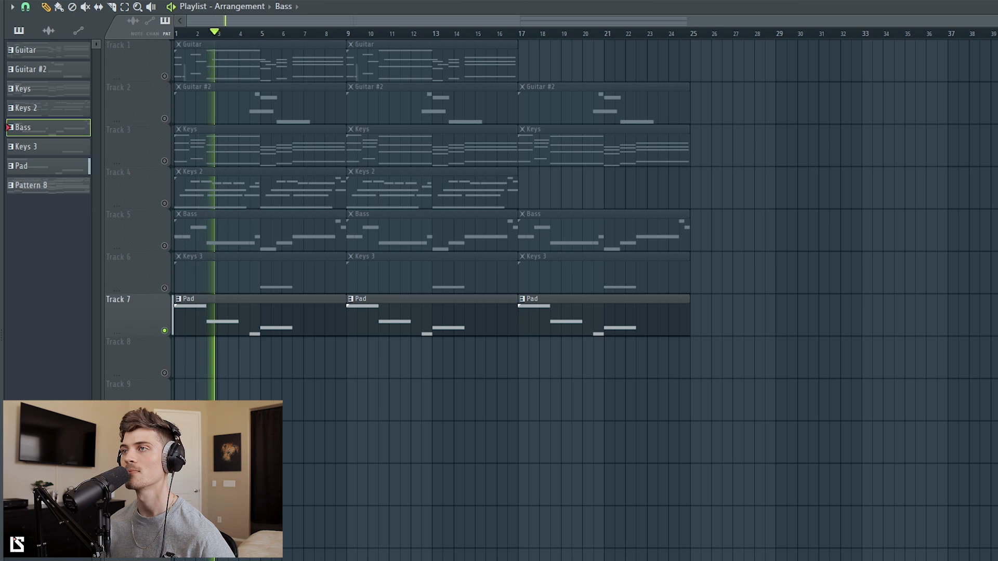
key(F9)
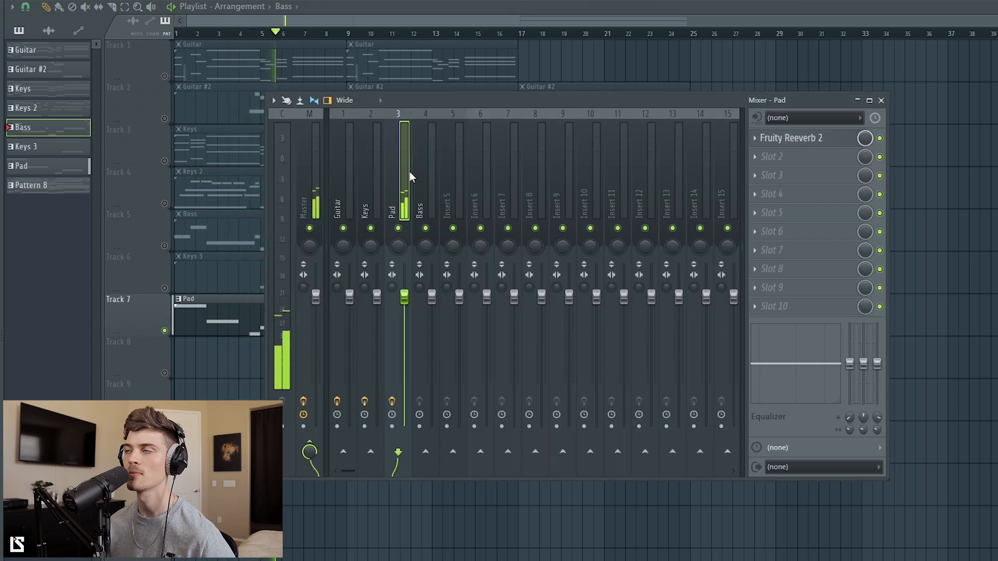
key(F9)
key(space)
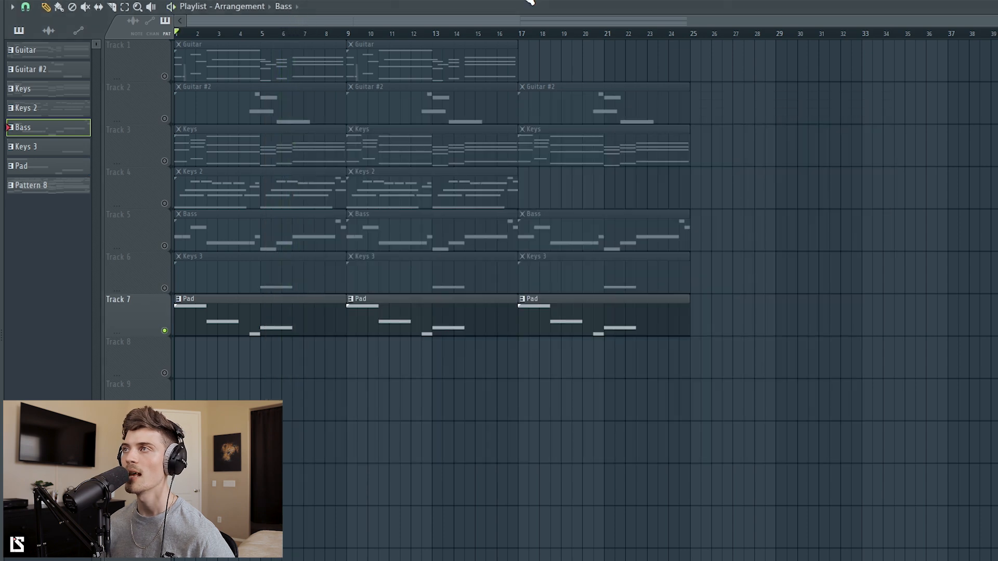
key(F9)
key(F9)
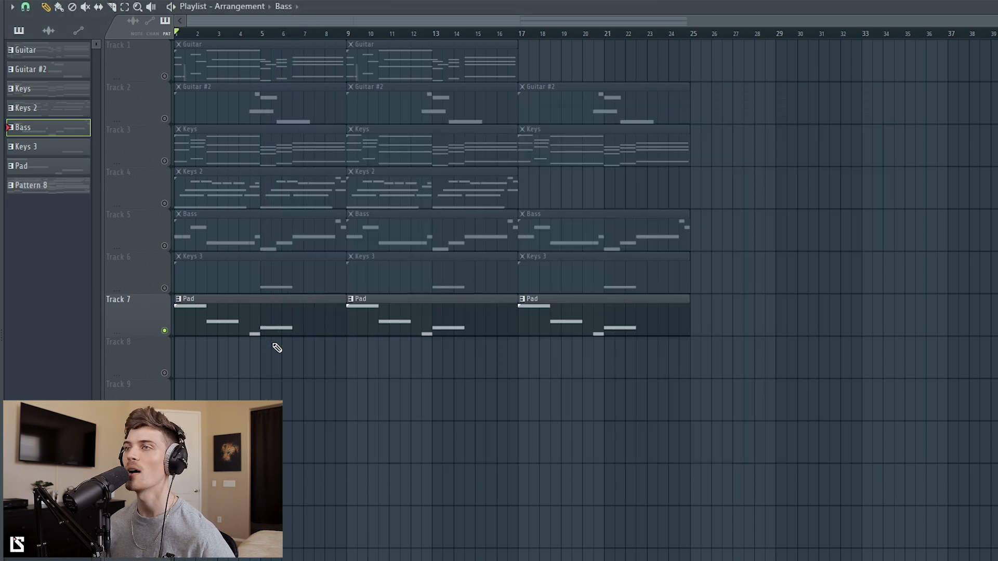
Step: Switch all playlist tracks back on and play the full melody from bar 1 to about bar 16
ctrl+click(165, 331)
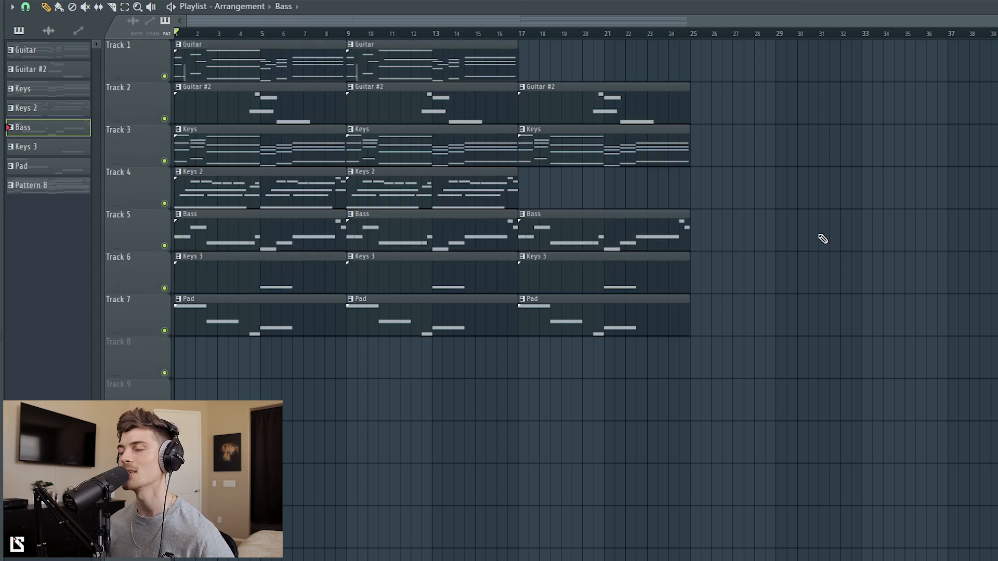
key(space)
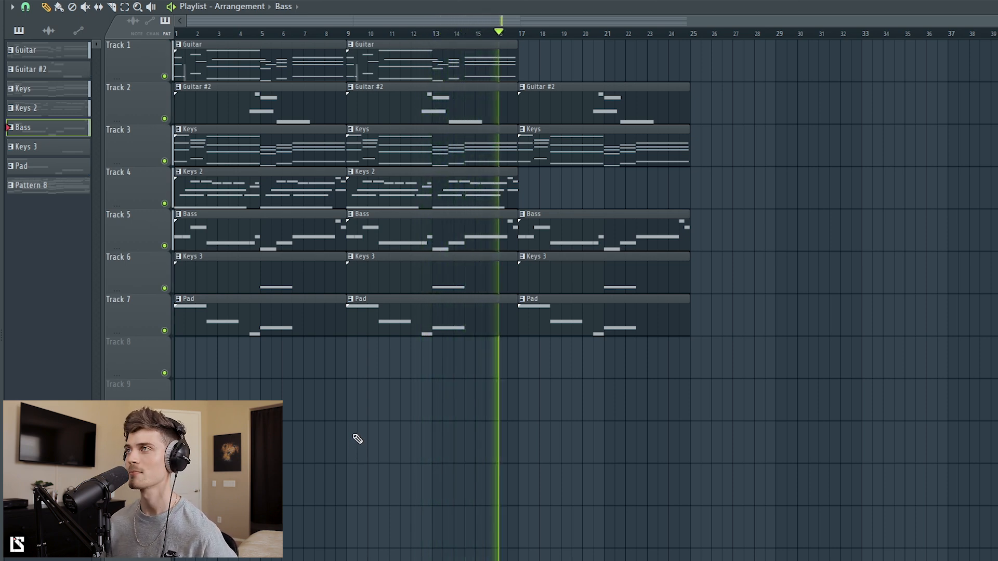
key(space)
Step: On the Master mixer track, bypass every effect except J37 Stereo and open the J37 plugin to examine its settings
key(F9)
click(313, 173)
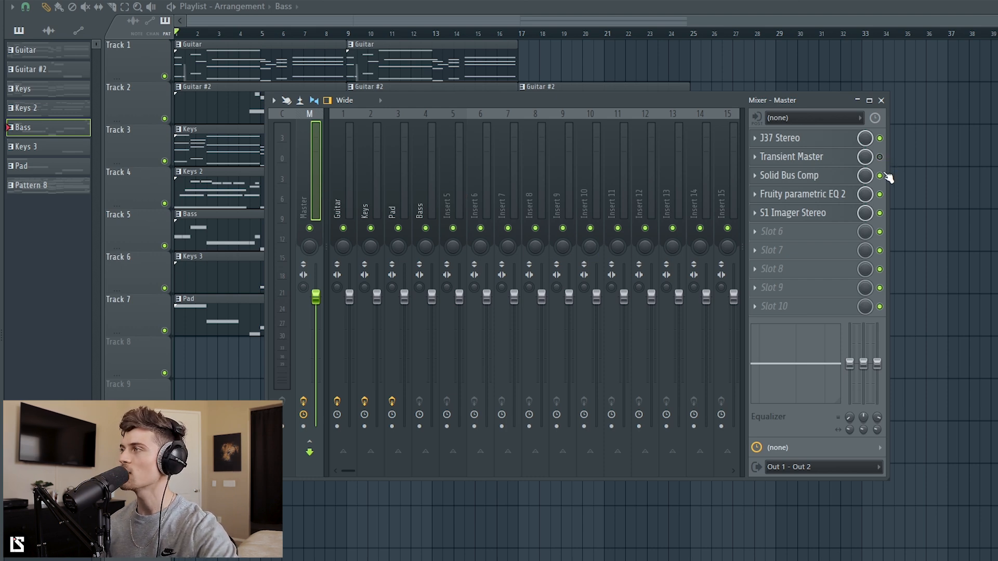
click(801, 138)
drag(424, 133, 530, 139)
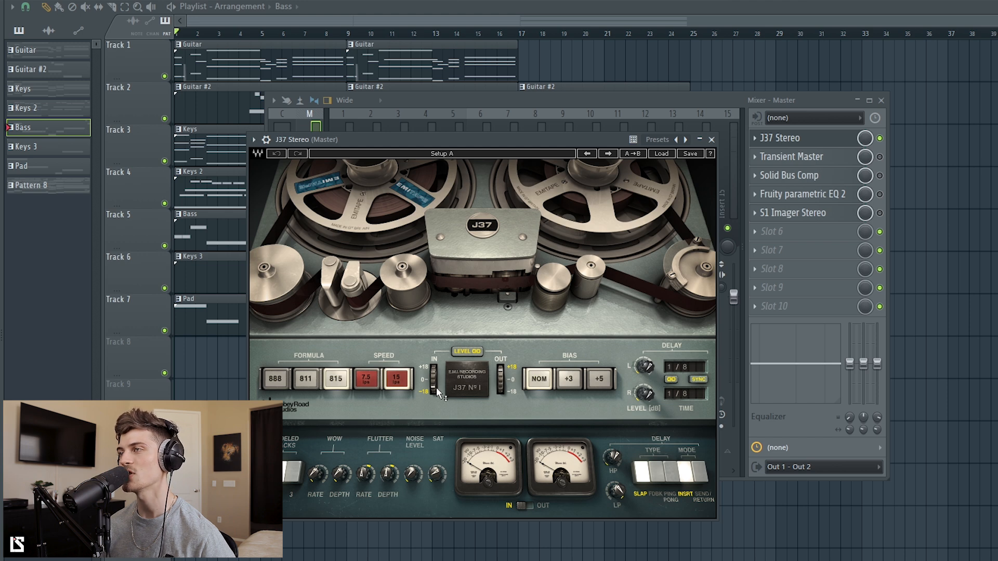
Step: Play the melody with J37 Stereo bypassed and re-enabled on the Master track to compare the sound
click(881, 139)
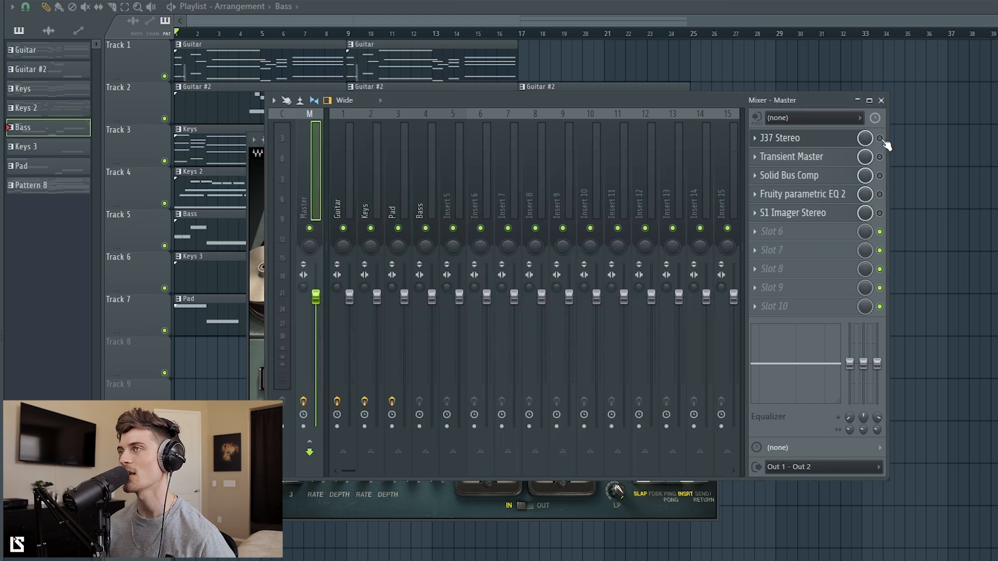
key(space)
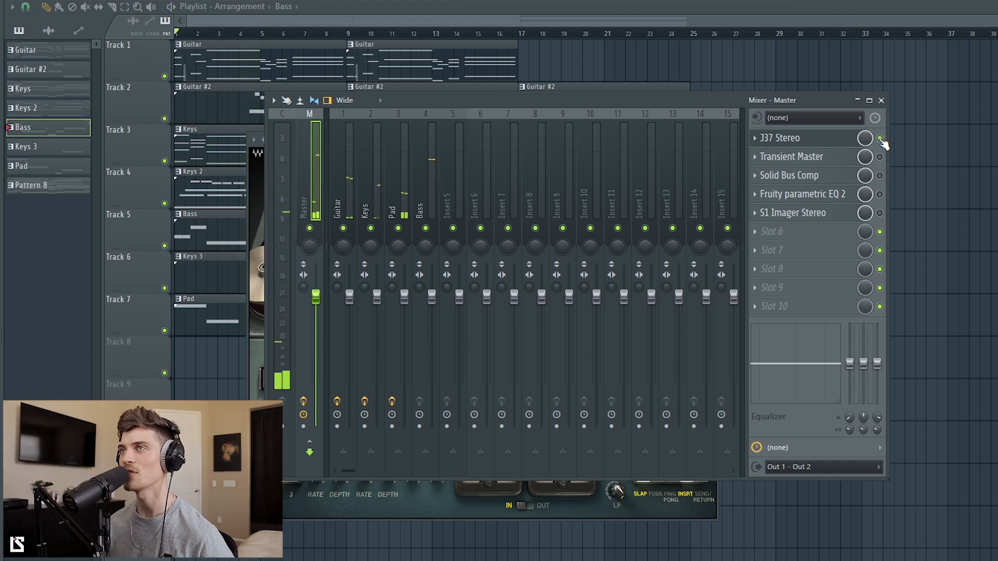
click(880, 138)
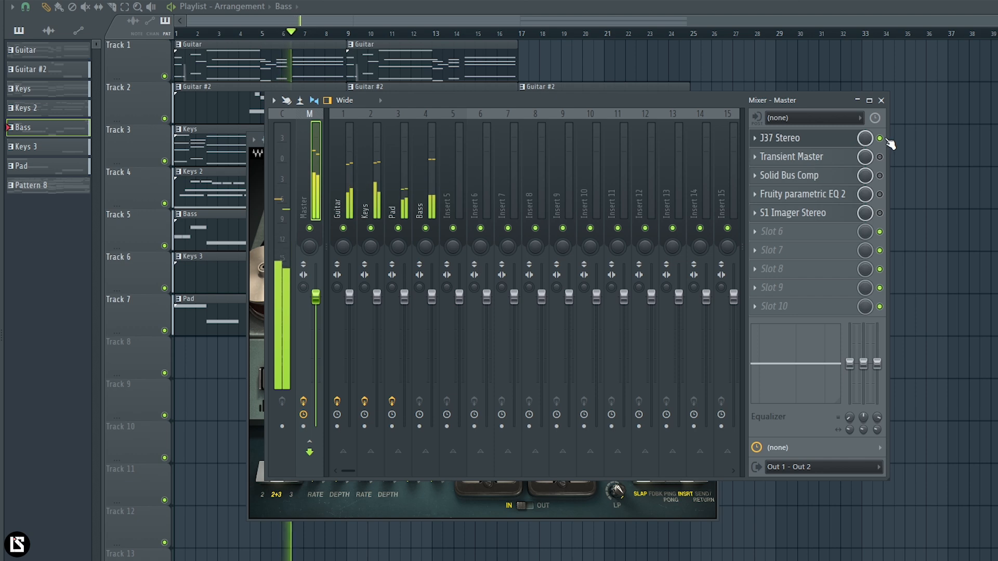
drag(557, 100, 545, 116)
key(space)
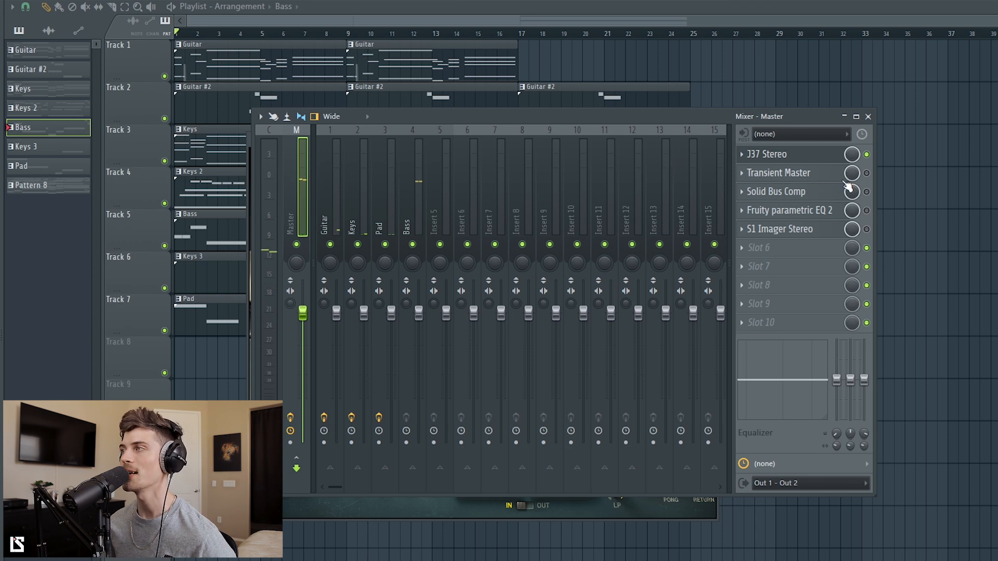
Step: Enable Transient Master on the Master track and open its window beside the effect slots
click(867, 174)
click(824, 176)
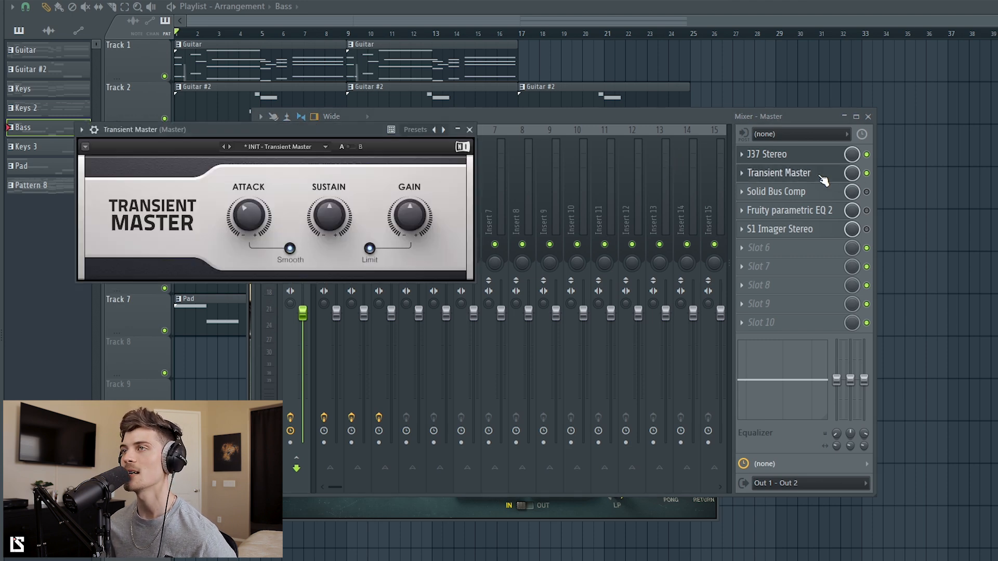
drag(326, 136, 454, 189)
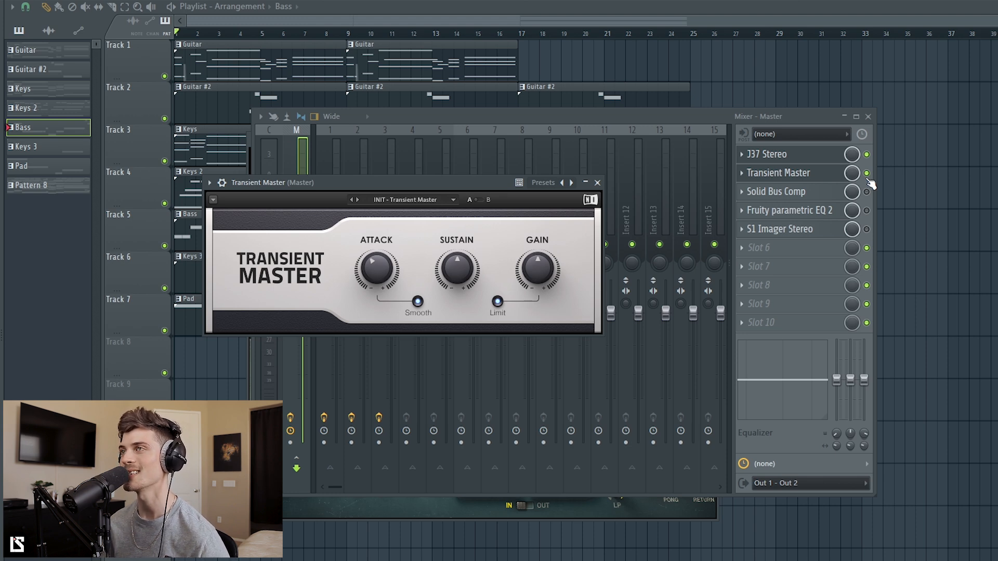
Step: Toggle Transient Master for comparison, keep it on, and enable Solid Bus Comp on the Master track, opening its window to examine the settings
click(867, 174)
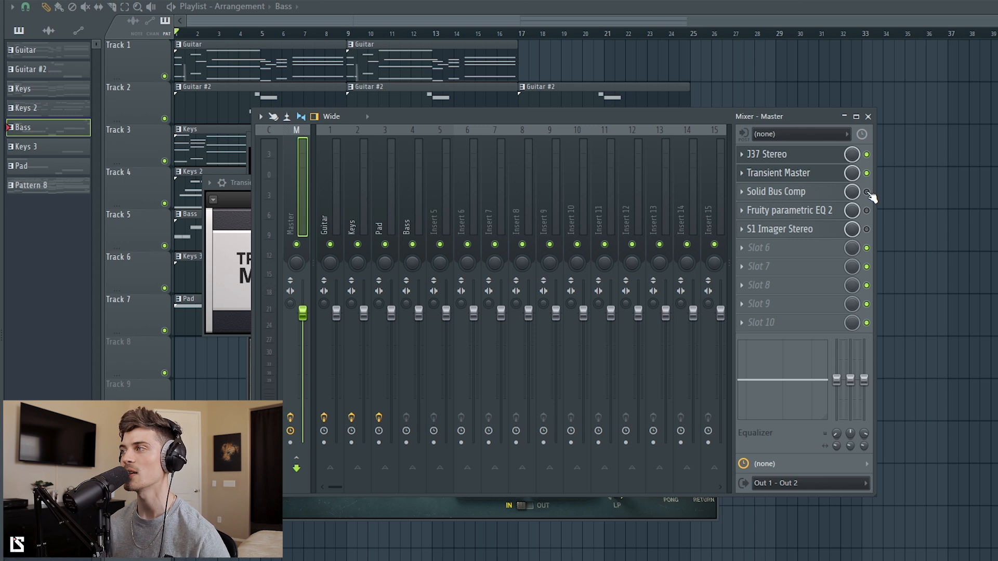
click(803, 194)
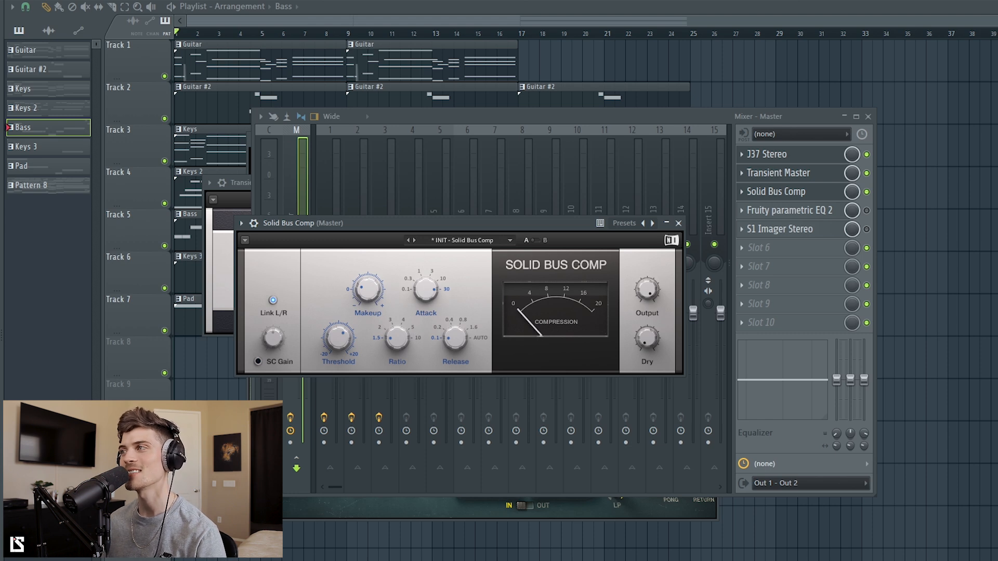
click(867, 192)
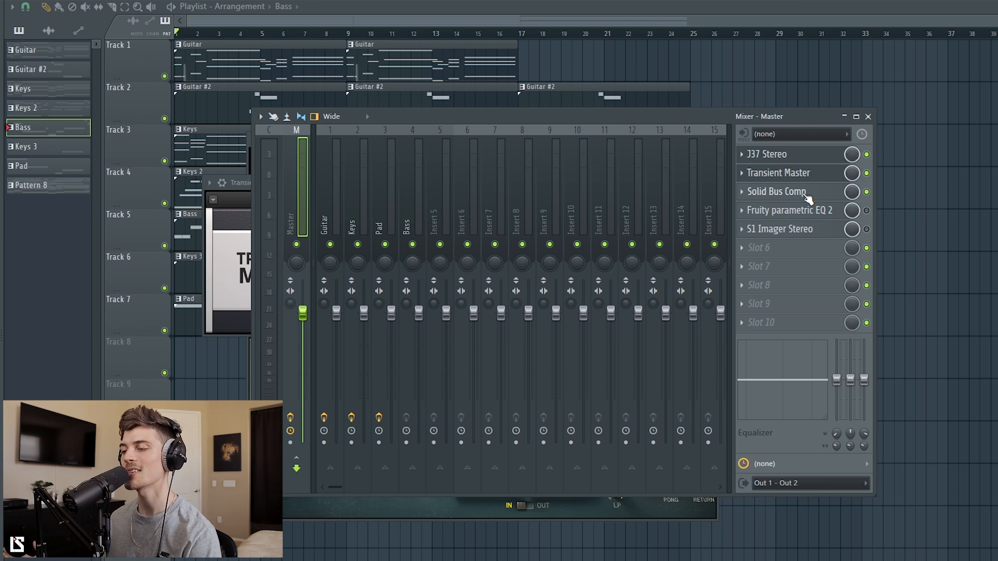
Step: Enable Fruity parametric EQ 2 on the Master track and open it to examine the low-mid and treble bands
click(867, 210)
click(788, 214)
mouse_move(236, 269)
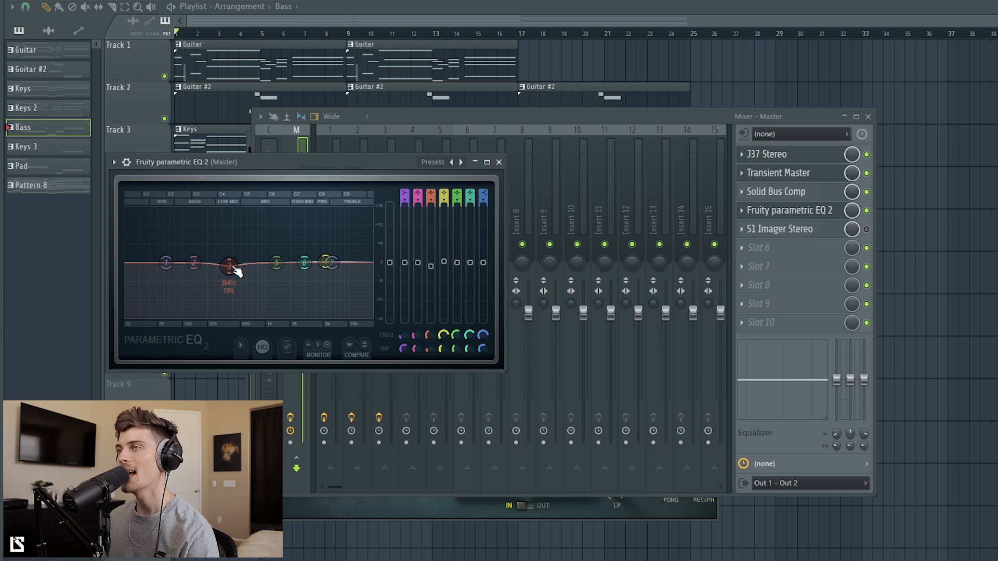
mouse_move(323, 268)
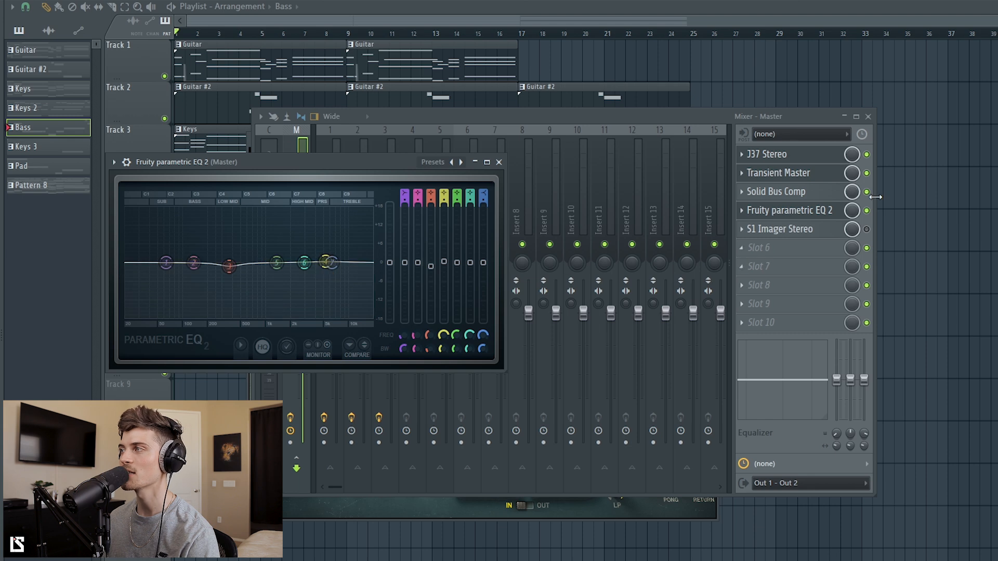
Step: Play the melody with Fruity parametric EQ 2 bypassed and re-enabled on the Master track to compare the sound
click(866, 211)
key(space)
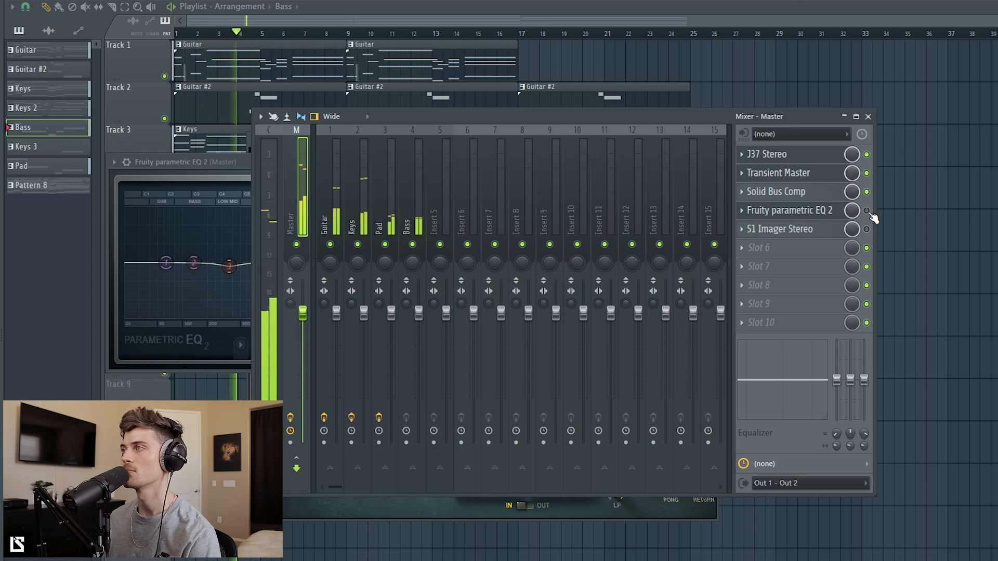
click(866, 210)
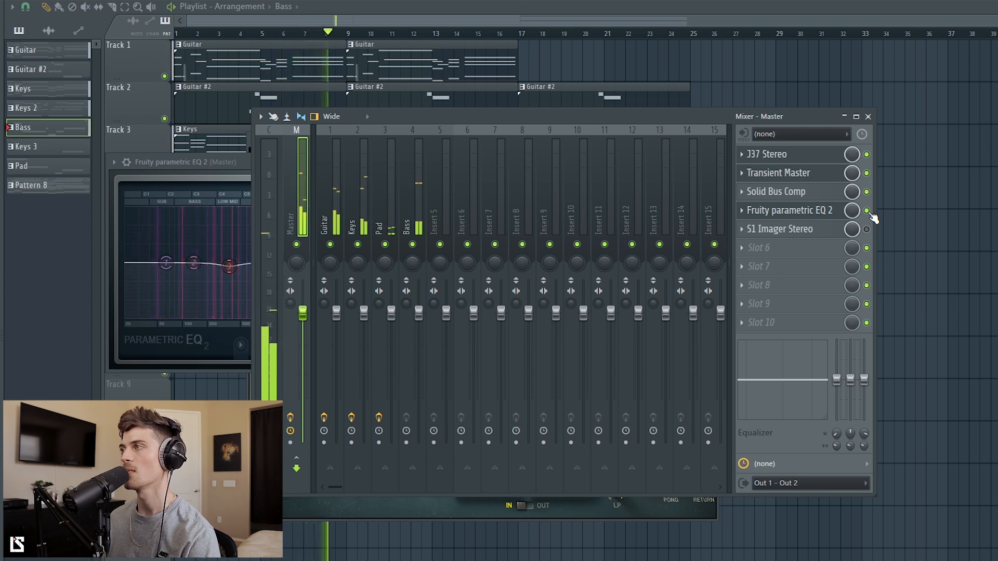
key(space)
Step: Enable S1 Imager Stereo on the Master track, open it to examine the stereo width setting, and close its window
click(867, 229)
click(835, 232)
drag(230, 180, 278, 184)
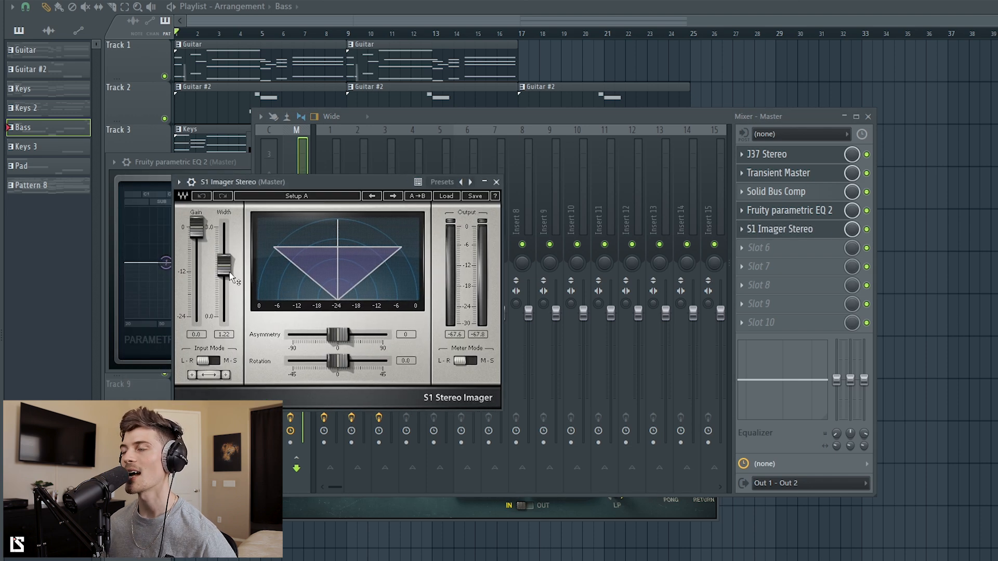
click(497, 183)
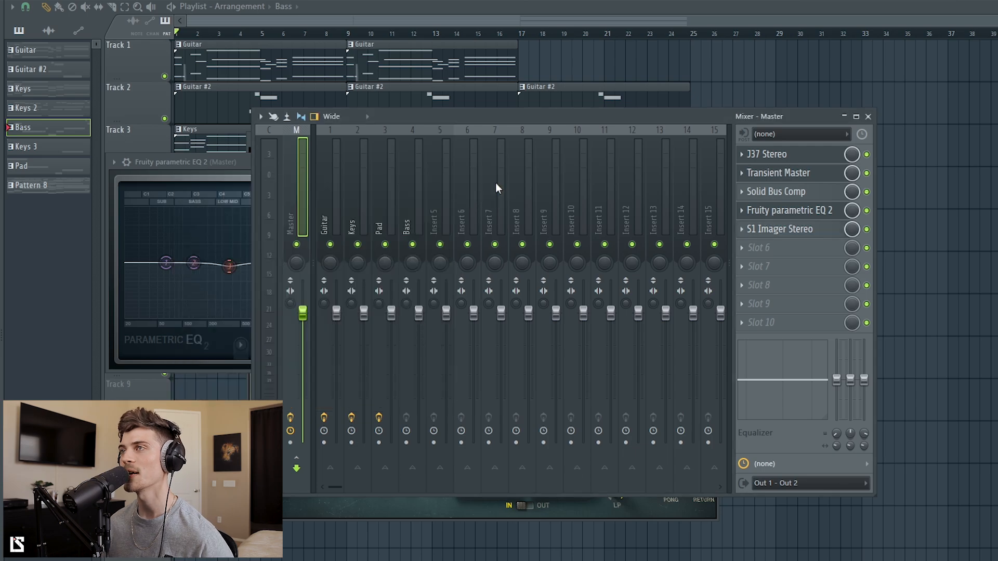